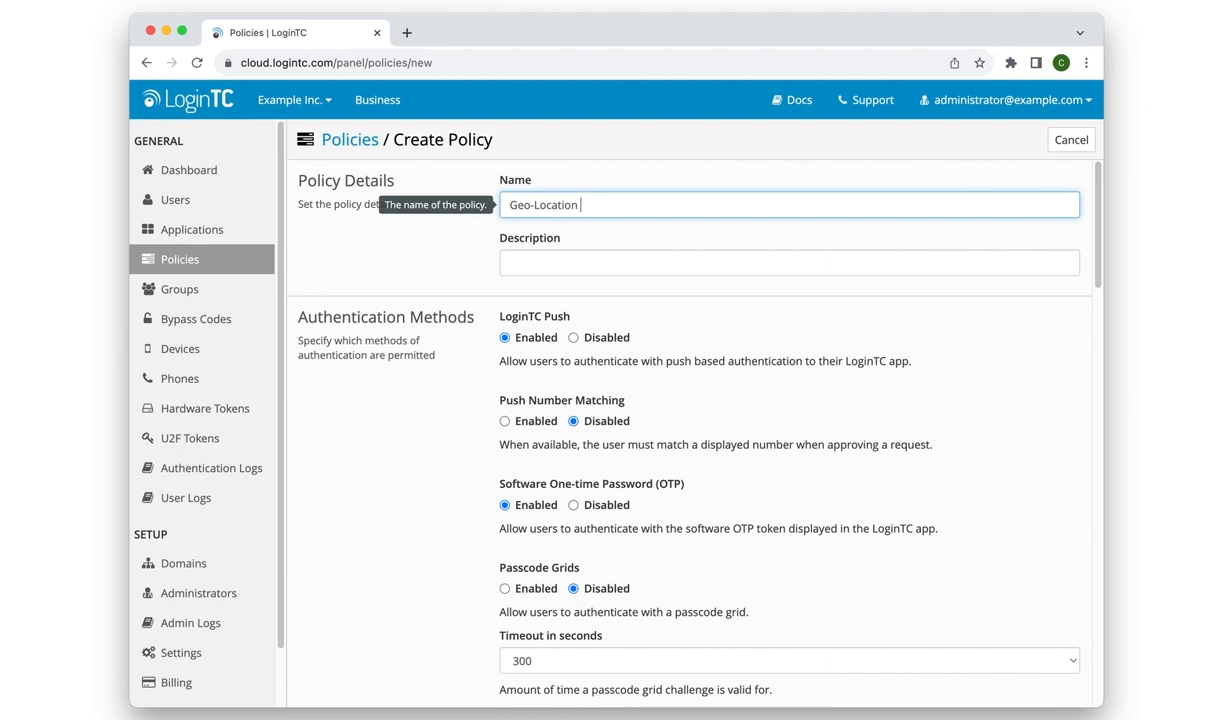
Finish the policy name as Geo-Location North America and enable Geo-Location enforcement.
{"action": "type", "text": "ica"}
{"action": "scroll", "coordinate": [922, 405], "scroll_direction": "down", "scroll_amount": 5}
{"action": "scroll", "coordinate": [922, 405], "scroll_direction": "down", "scroll_amount": 10}
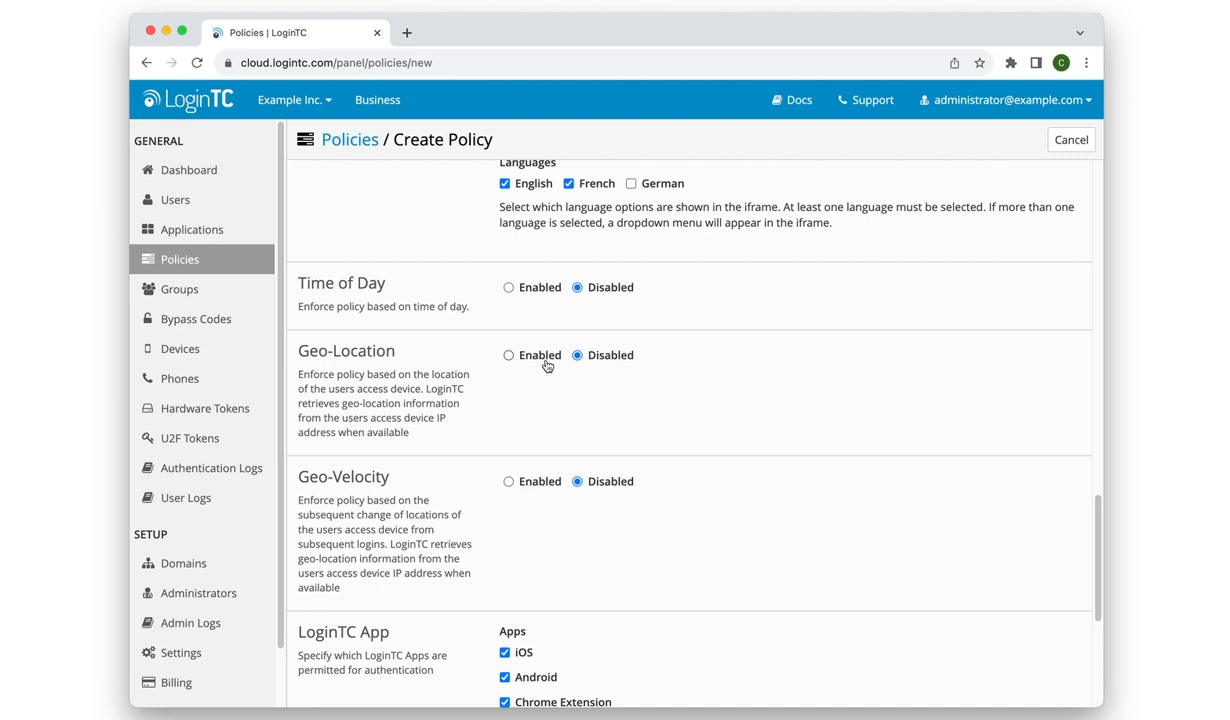
{"action": "left_click", "coordinate": [524, 352]}
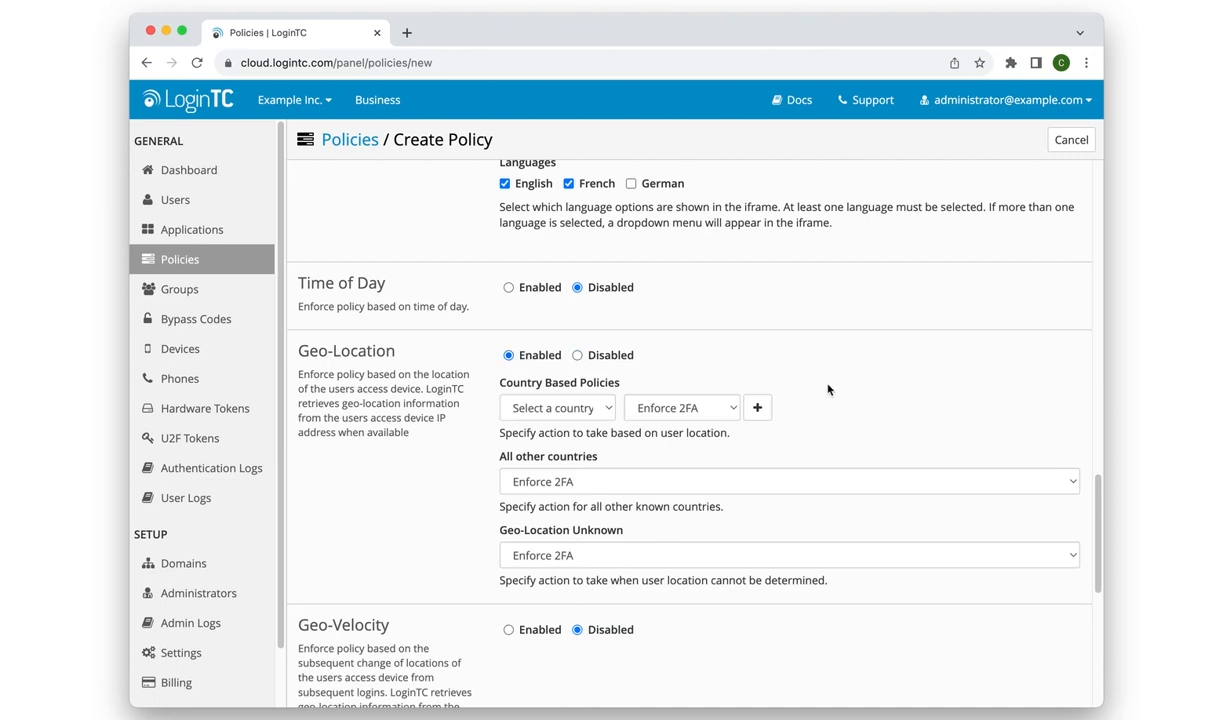
Add a country-based Geo-Location rule for Canada with the Enforce 2FA action.
{"action": "scroll", "coordinate": [828, 389], "scroll_direction": "down", "scroll_amount": 1}
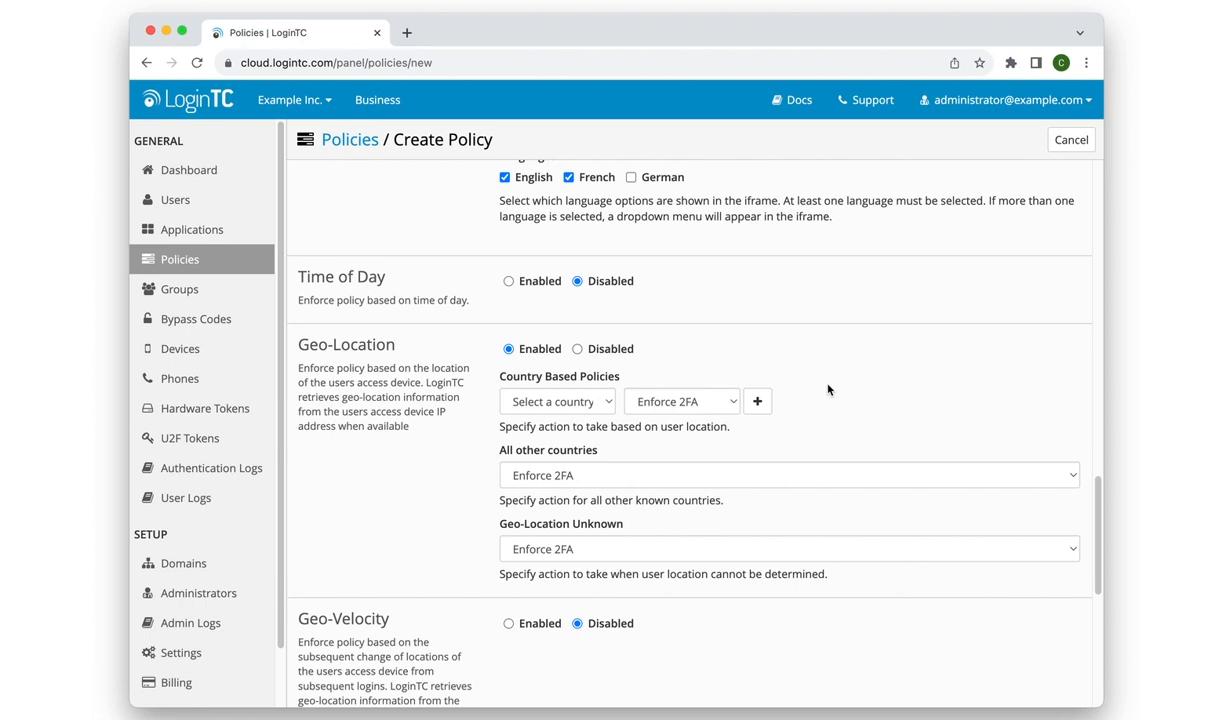
{"action": "left_click", "coordinate": [604, 401]}
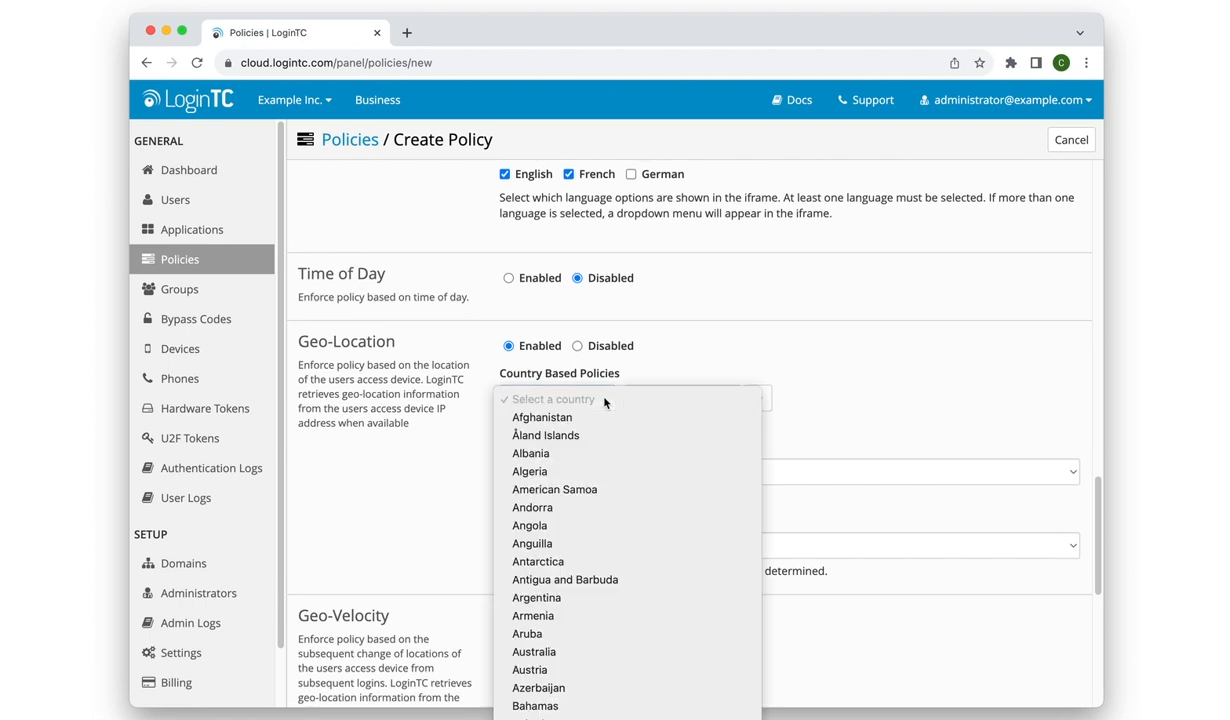
{"action": "scroll", "coordinate": [598, 500], "scroll_direction": "down", "scroll_amount": 10}
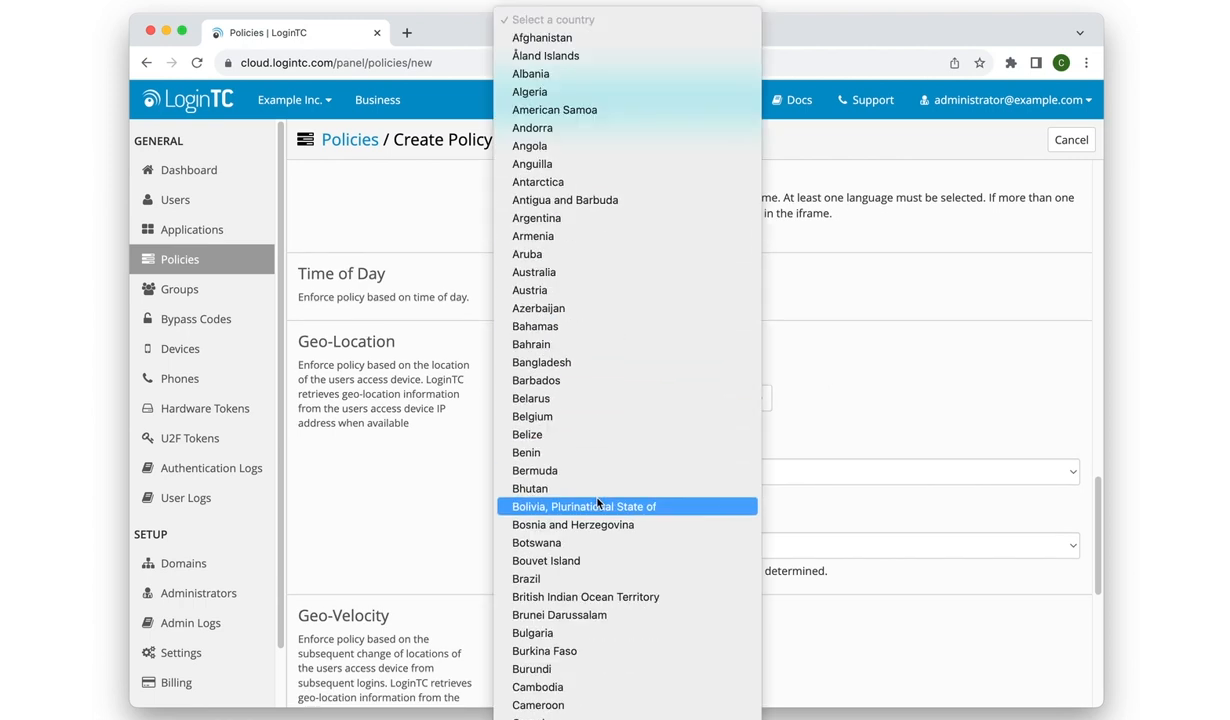
{"action": "scroll", "coordinate": [598, 502], "scroll_direction": "down", "scroll_amount": 4}
{"action": "scroll", "coordinate": [598, 502], "scroll_direction": "down", "scroll_amount": 1}
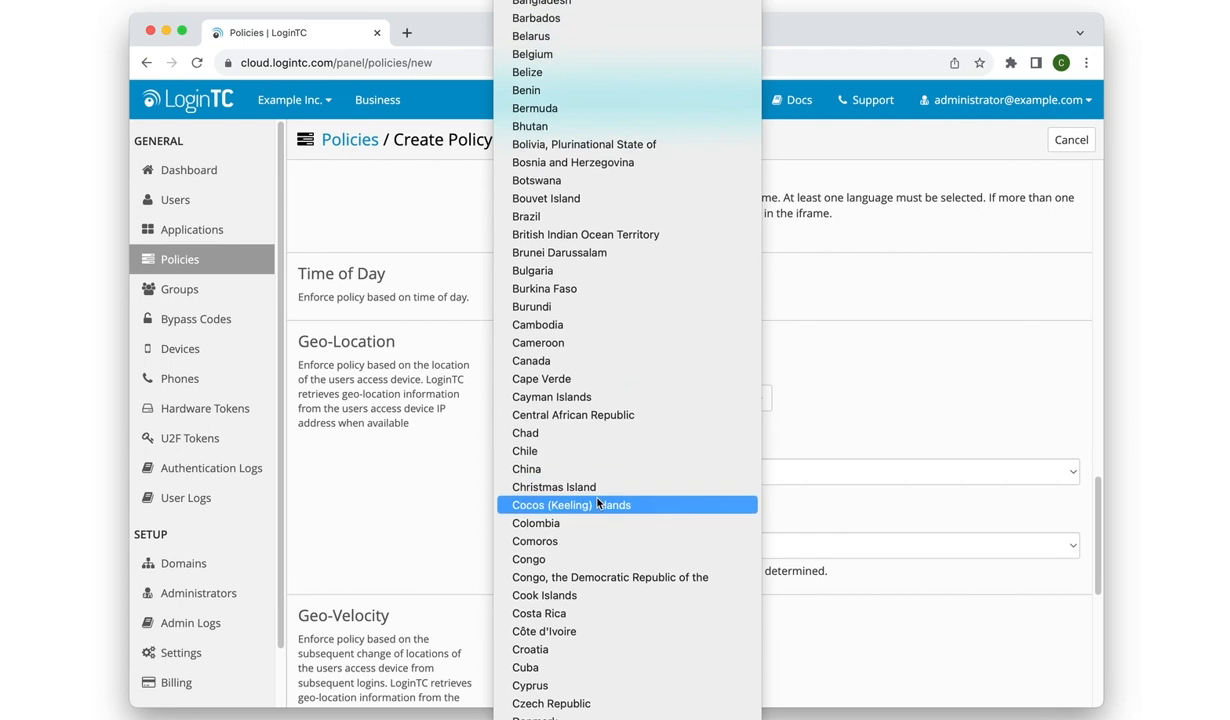
{"action": "left_click", "coordinate": [606, 359]}
{"action": "left_click", "coordinate": [733, 400]}
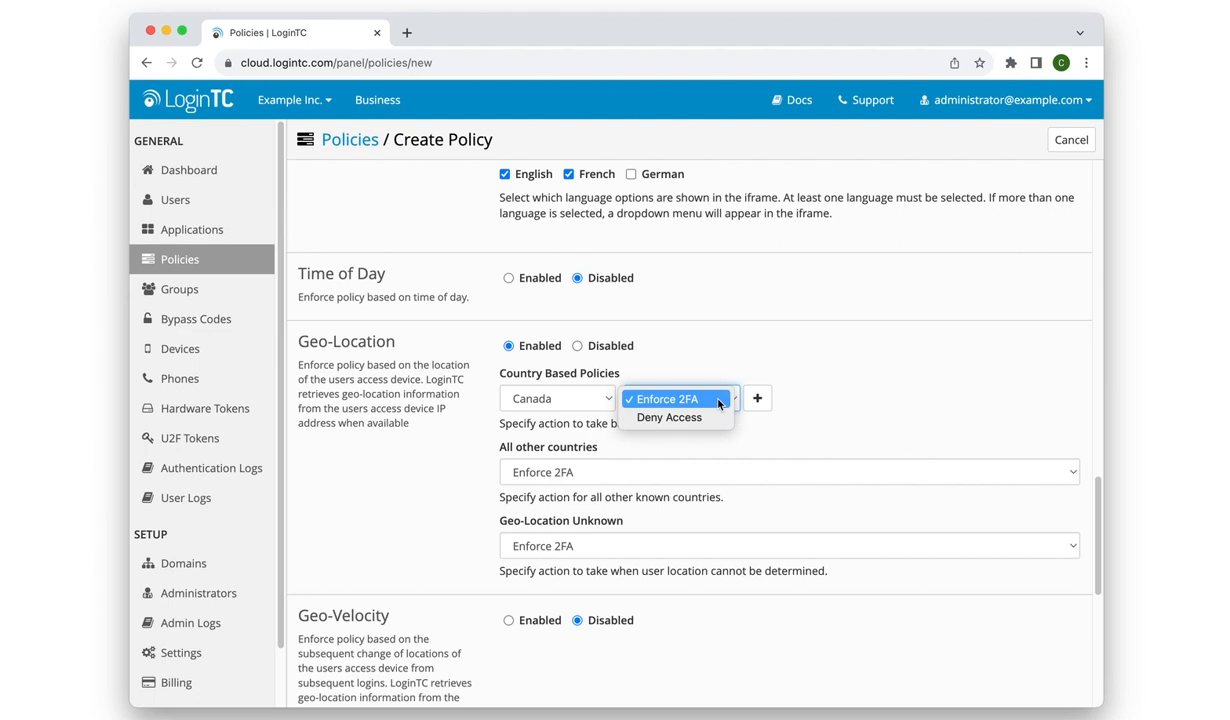
{"action": "left_click", "coordinate": [680, 399]}
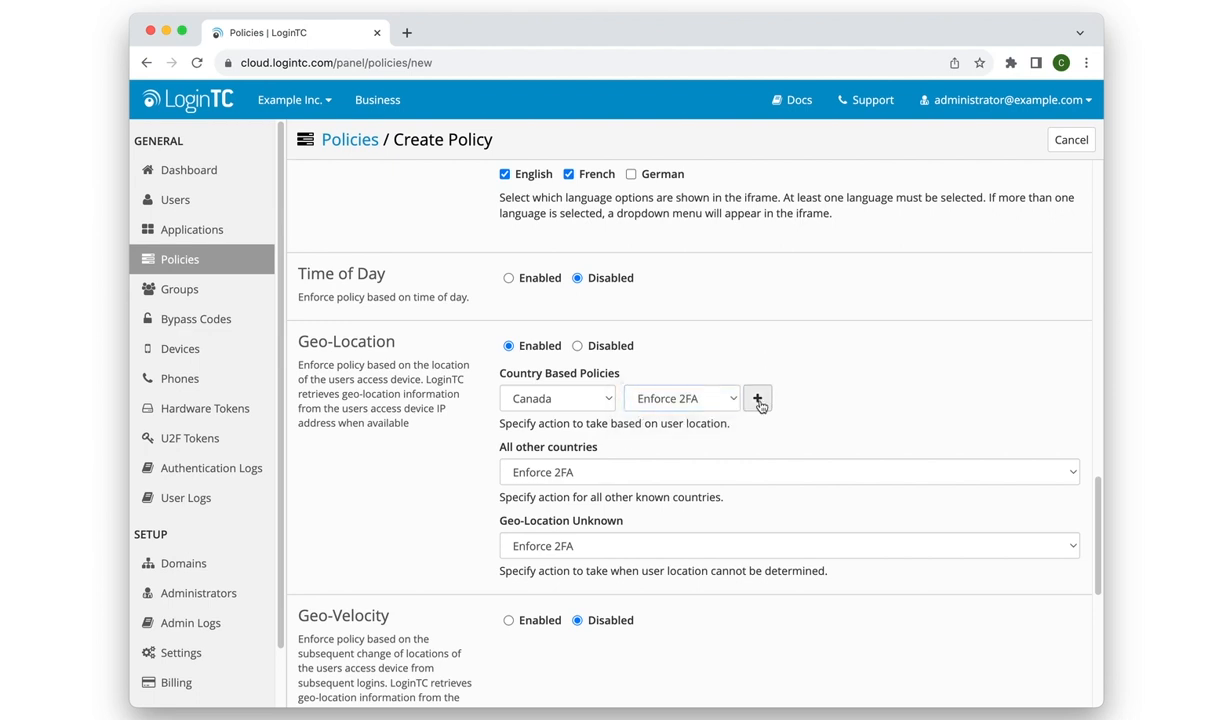
Add a second country rule for United States with Enforce 2FA.
{"action": "left_click", "coordinate": [757, 398]}
{"action": "left_click", "coordinate": [605, 430]}
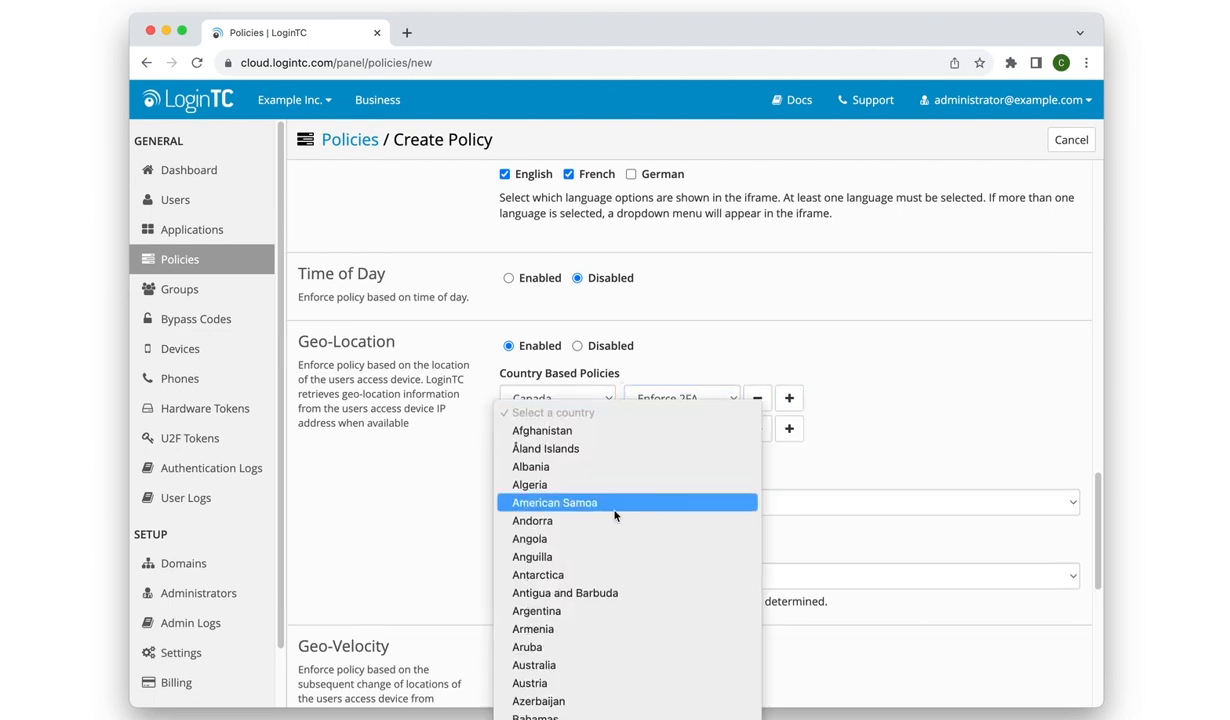
{"action": "scroll", "coordinate": [617, 513], "scroll_direction": "down", "scroll_amount": 15}
{"action": "scroll", "coordinate": [615, 515], "scroll_direction": "down", "scroll_amount": 15}
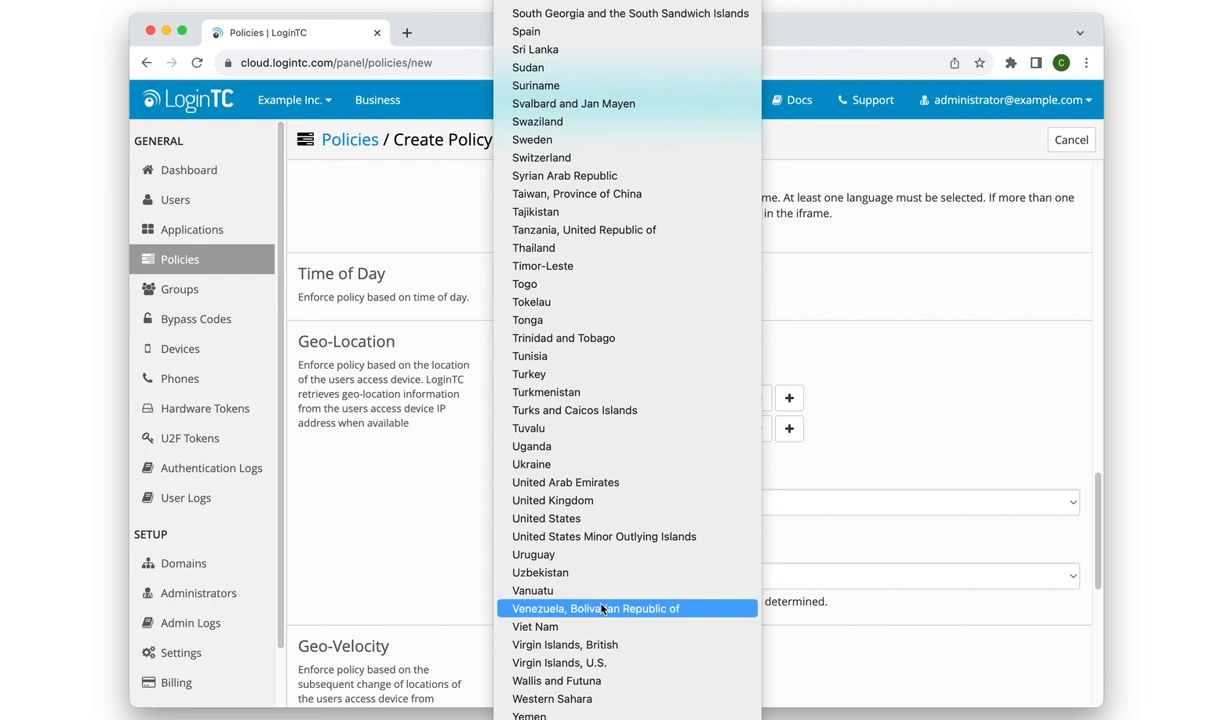
{"action": "left_click", "coordinate": [595, 519]}
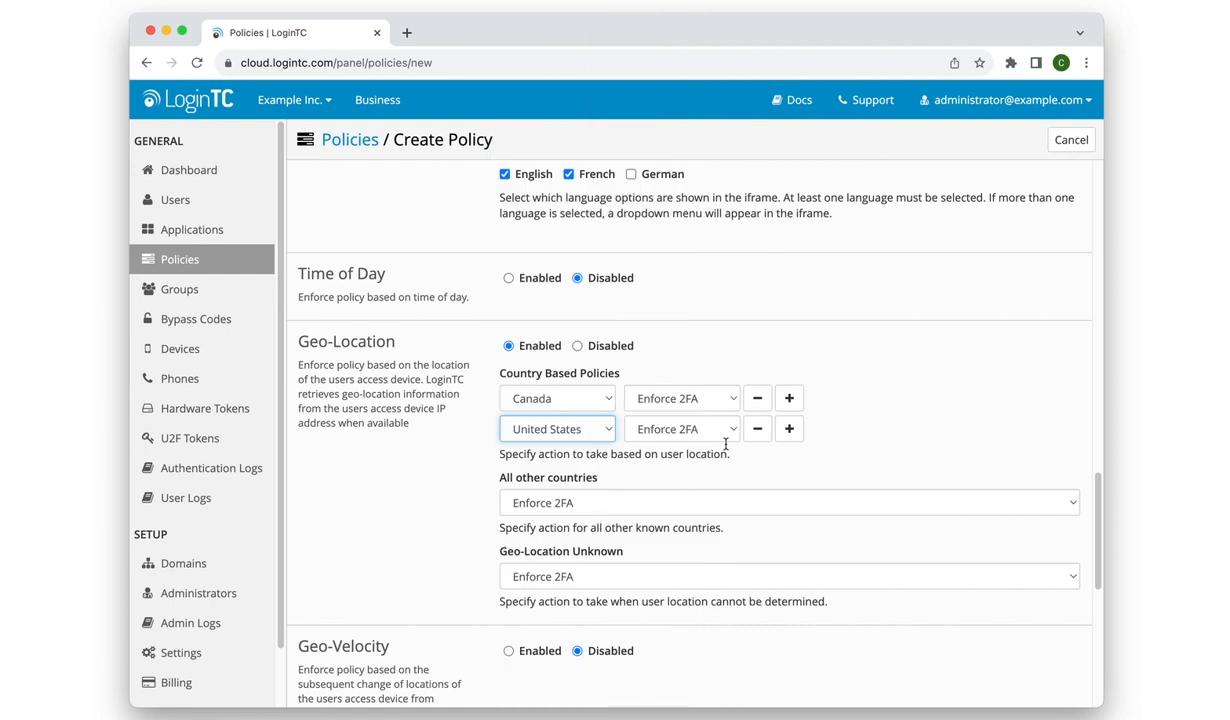
Add a third country rule for Mexico with Enforce 2FA.
{"action": "left_click", "coordinate": [789, 429]}
{"action": "left_click", "coordinate": [608, 462]}
{"action": "scroll", "coordinate": [615, 510], "scroll_direction": "down", "scroll_amount": 20}
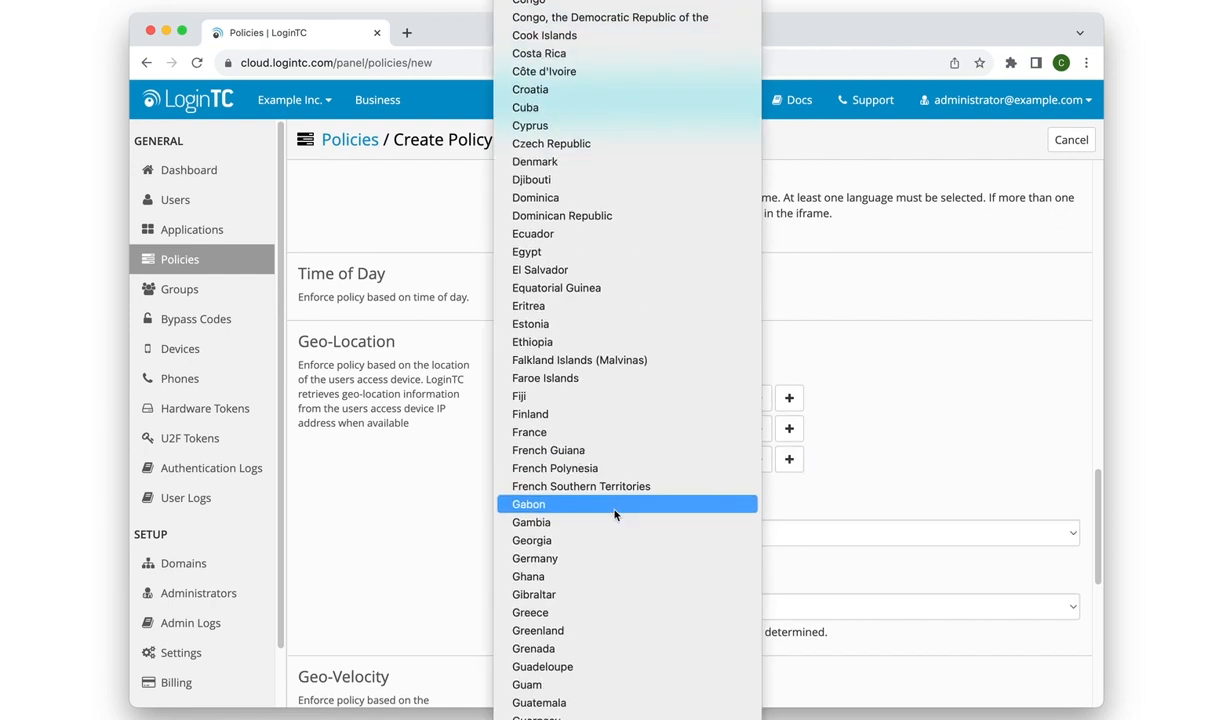
{"action": "scroll", "coordinate": [615, 514], "scroll_direction": "down", "scroll_amount": 2}
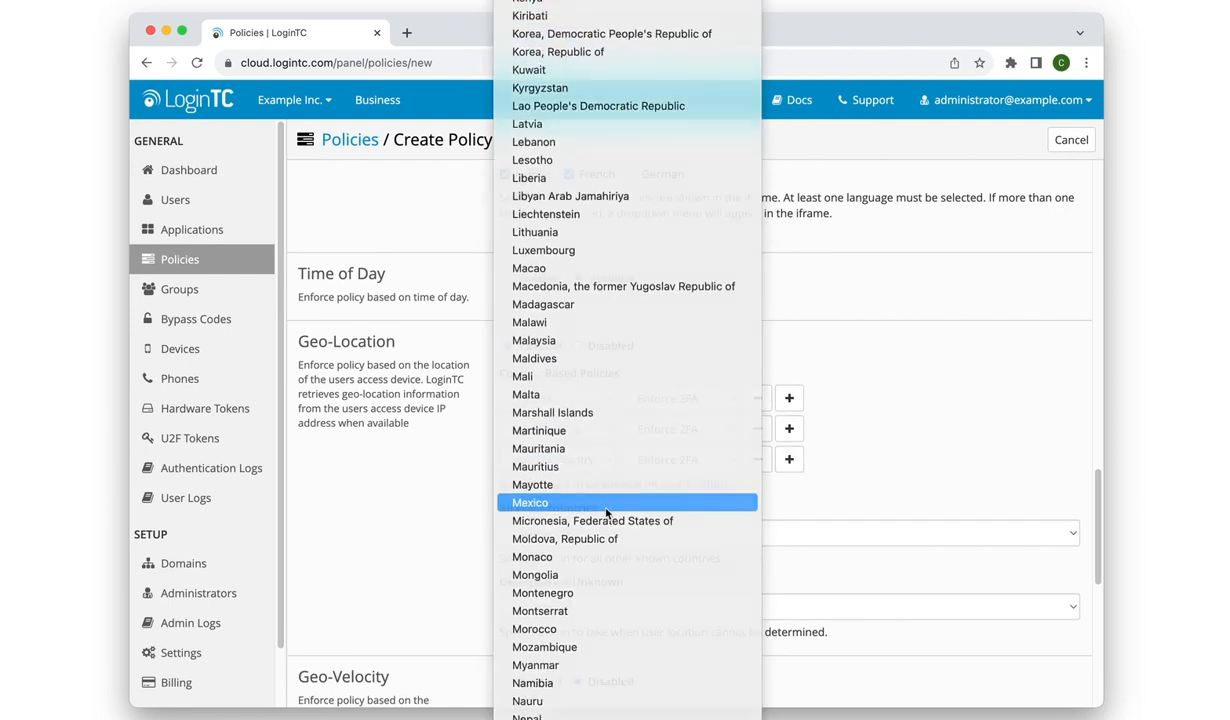
{"action": "left_click", "coordinate": [612, 503]}
Set the actions for all other countries and for unknown geo-location to Deny Access.
{"action": "left_click", "coordinate": [799, 535]}
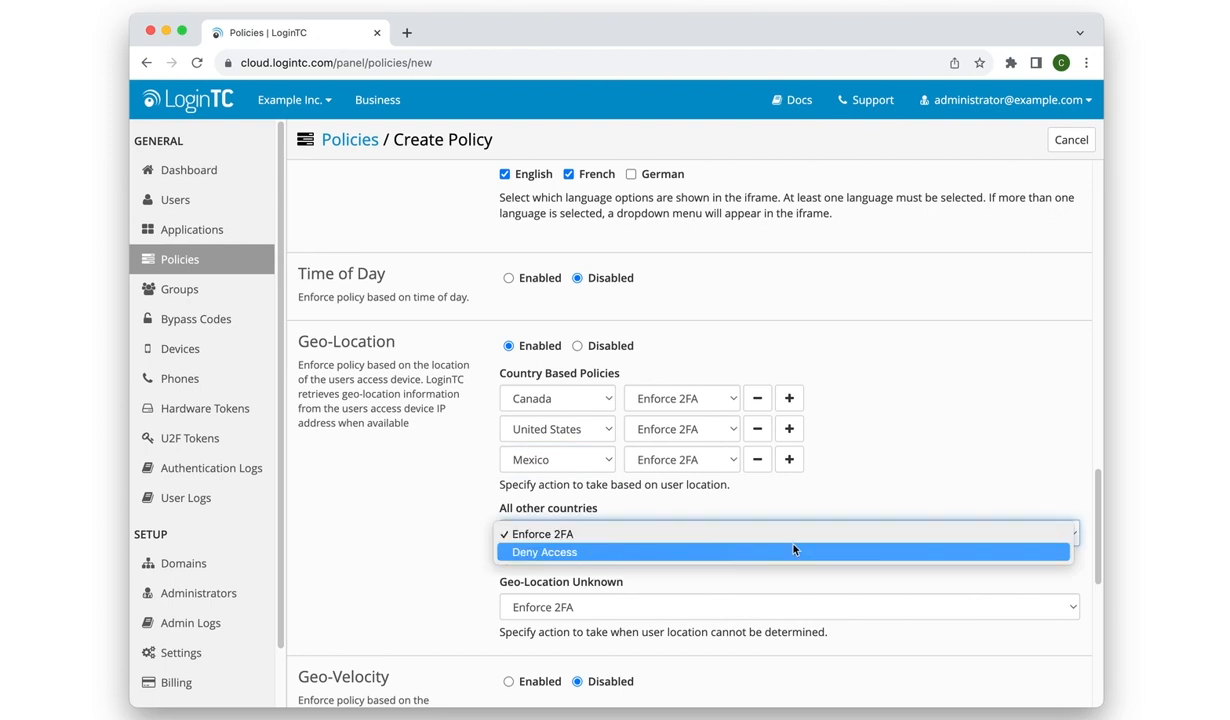
{"action": "left_click", "coordinate": [796, 548]}
{"action": "scroll", "coordinate": [794, 550], "scroll_direction": "down", "scroll_amount": 1}
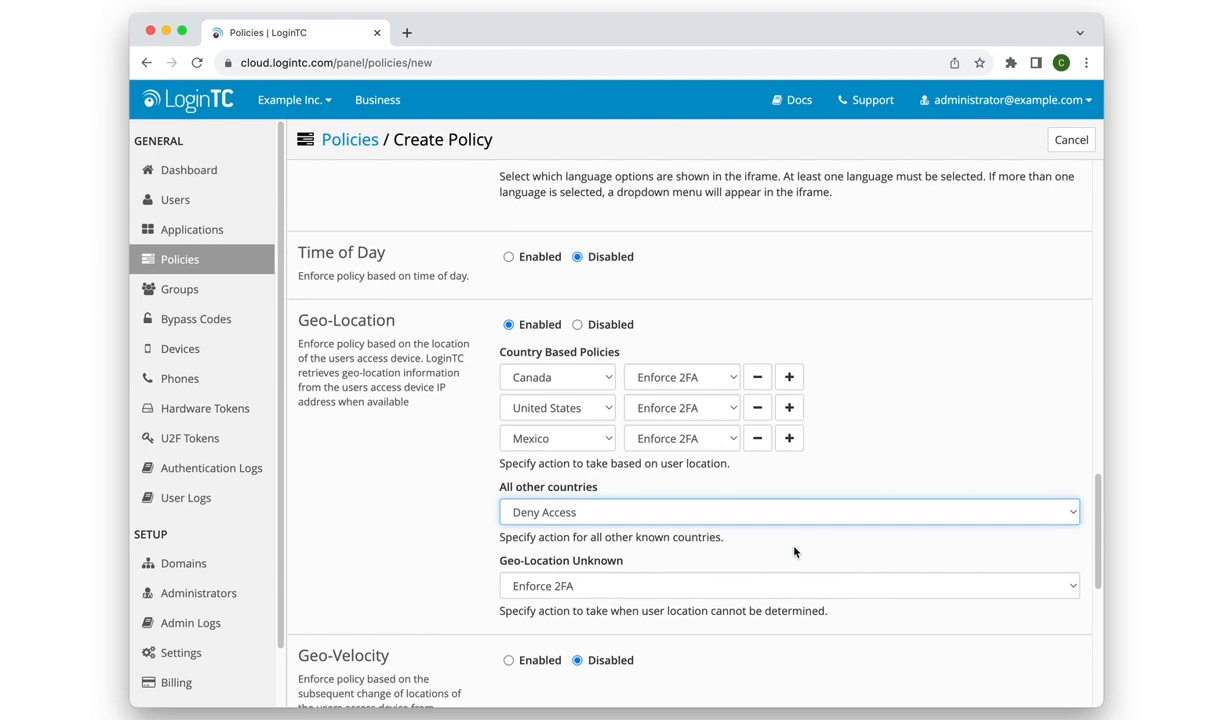
{"action": "scroll", "coordinate": [794, 550], "scroll_direction": "down", "scroll_amount": 5}
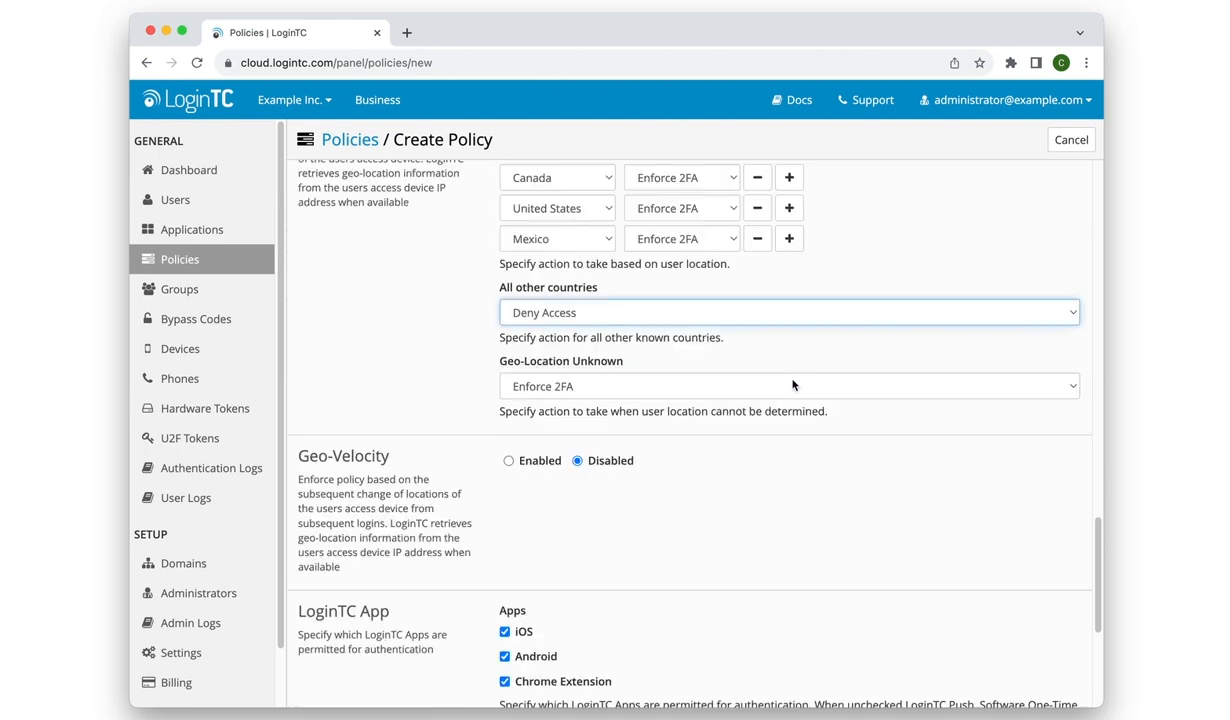
{"action": "left_click", "coordinate": [796, 386]}
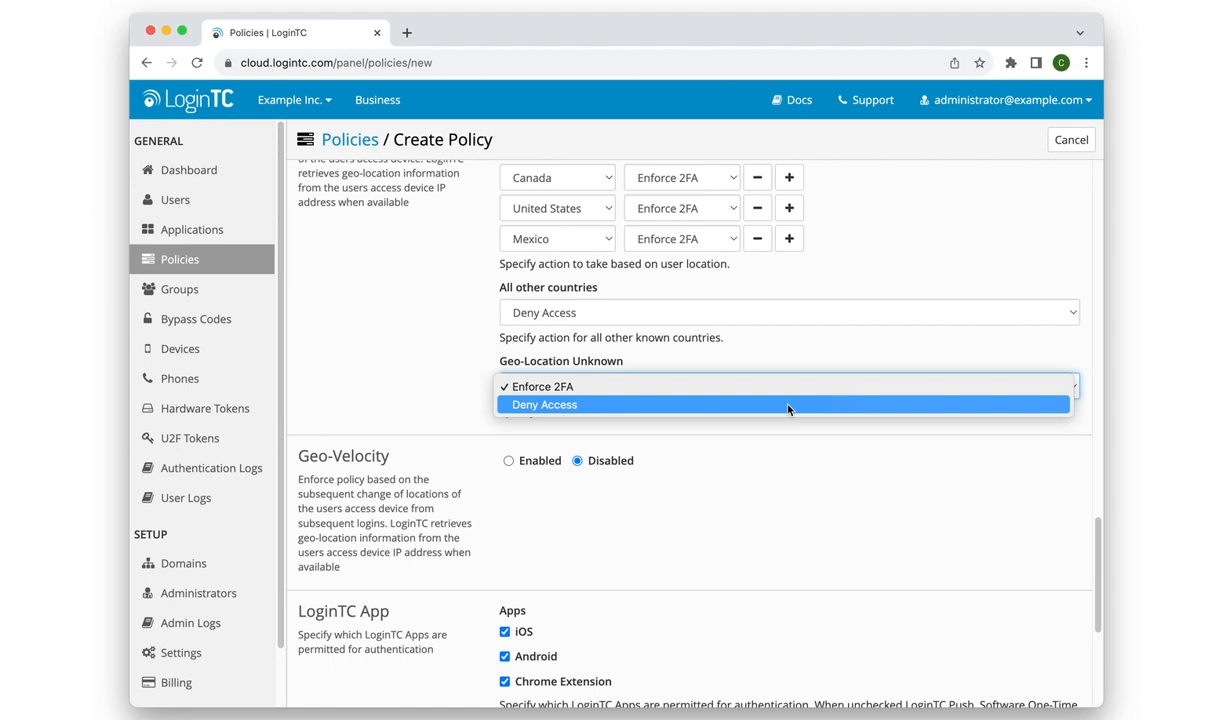
{"action": "left_click", "coordinate": [788, 405]}
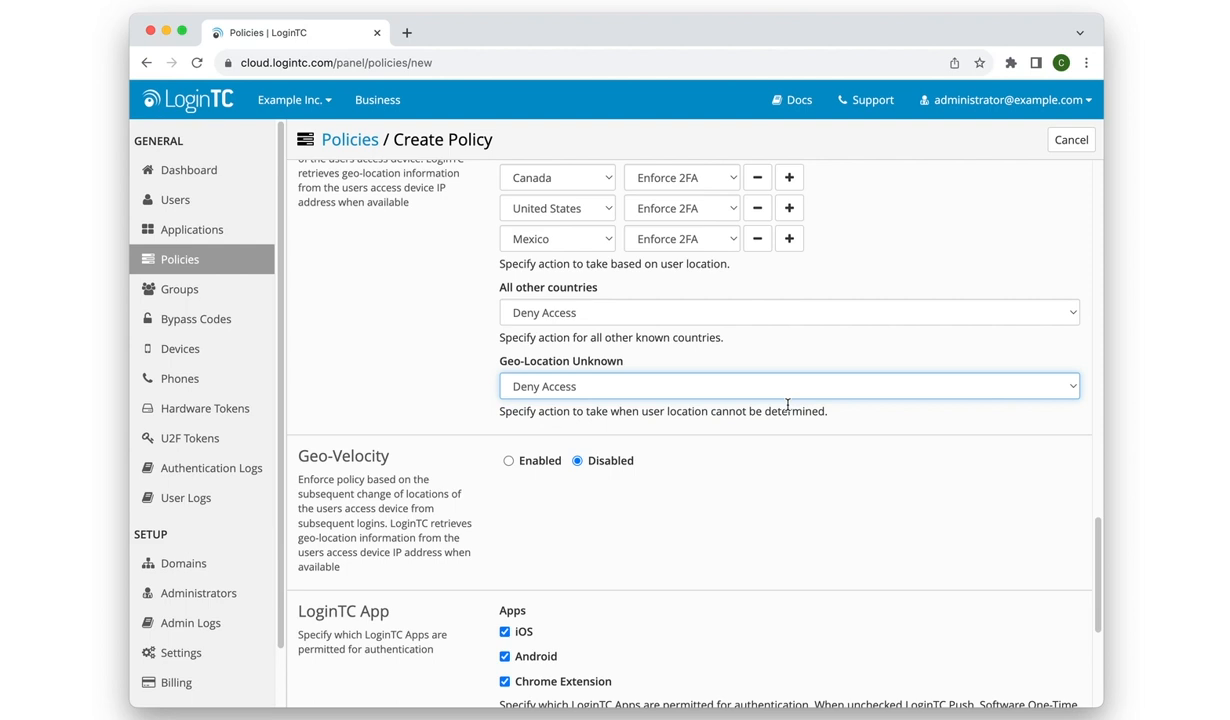
Create the policy.
{"action": "scroll", "coordinate": [775, 441], "scroll_direction": "down", "scroll_amount": 5}
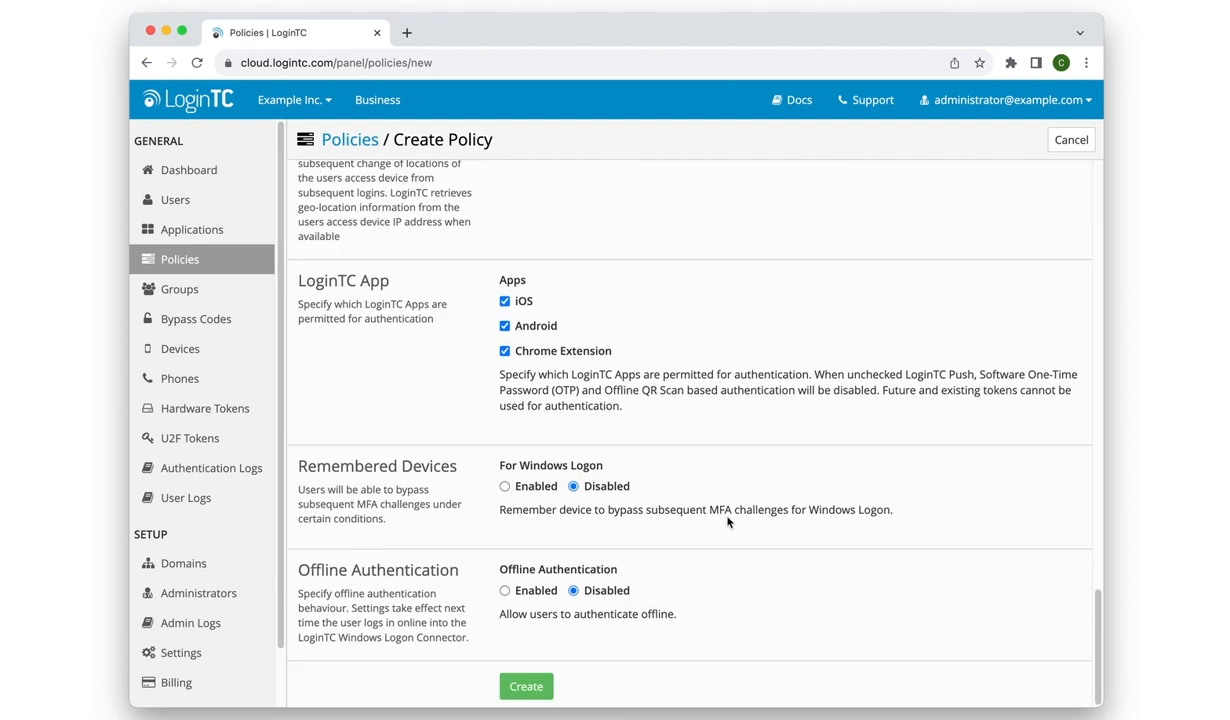
{"action": "left_click", "coordinate": [525, 684]}
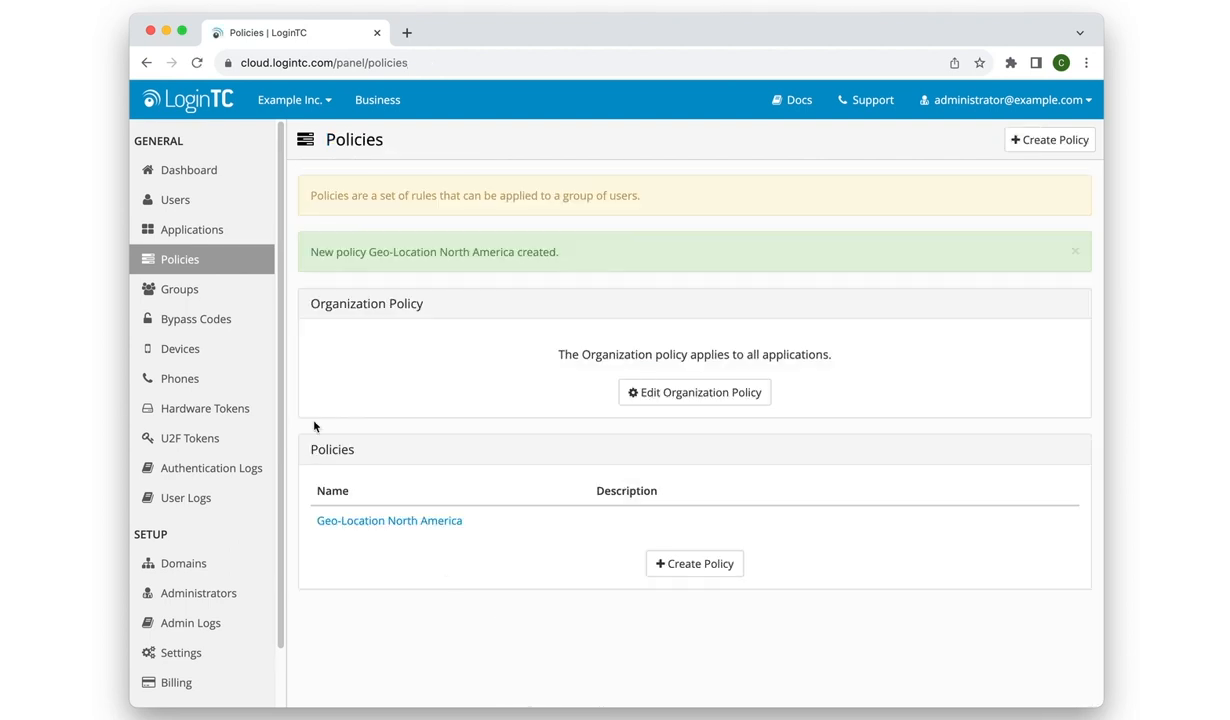
Apply the Geo-Location North America policy as the application policy of the Citrix ADC application.
{"action": "left_click", "coordinate": [223, 229]}
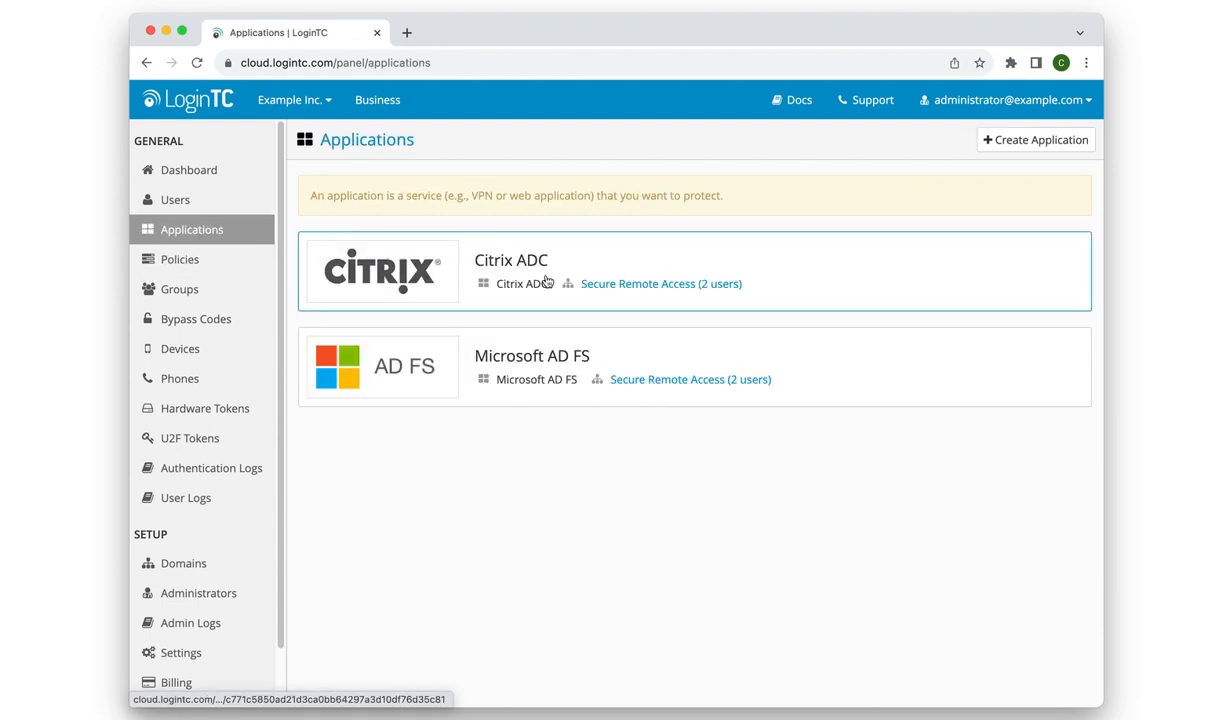
{"action": "left_click", "coordinate": [632, 261]}
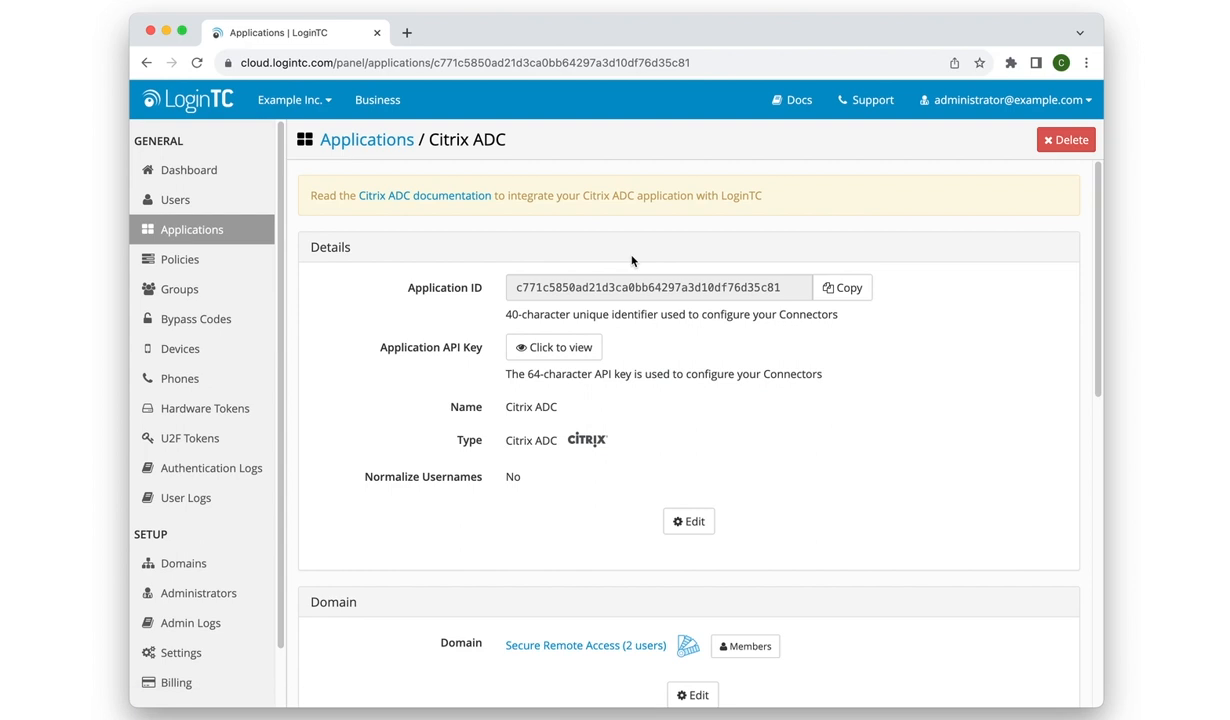
{"action": "scroll", "coordinate": [710, 440], "scroll_direction": "down", "scroll_amount": 7}
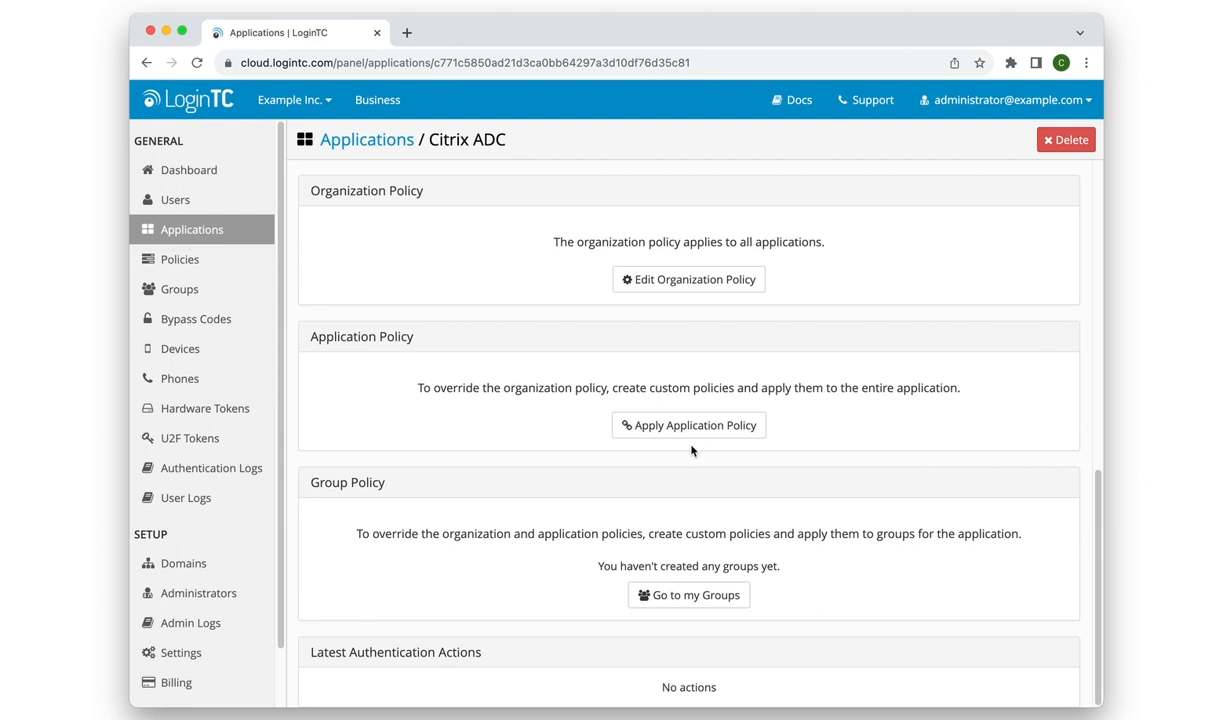
{"action": "left_click", "coordinate": [667, 428]}
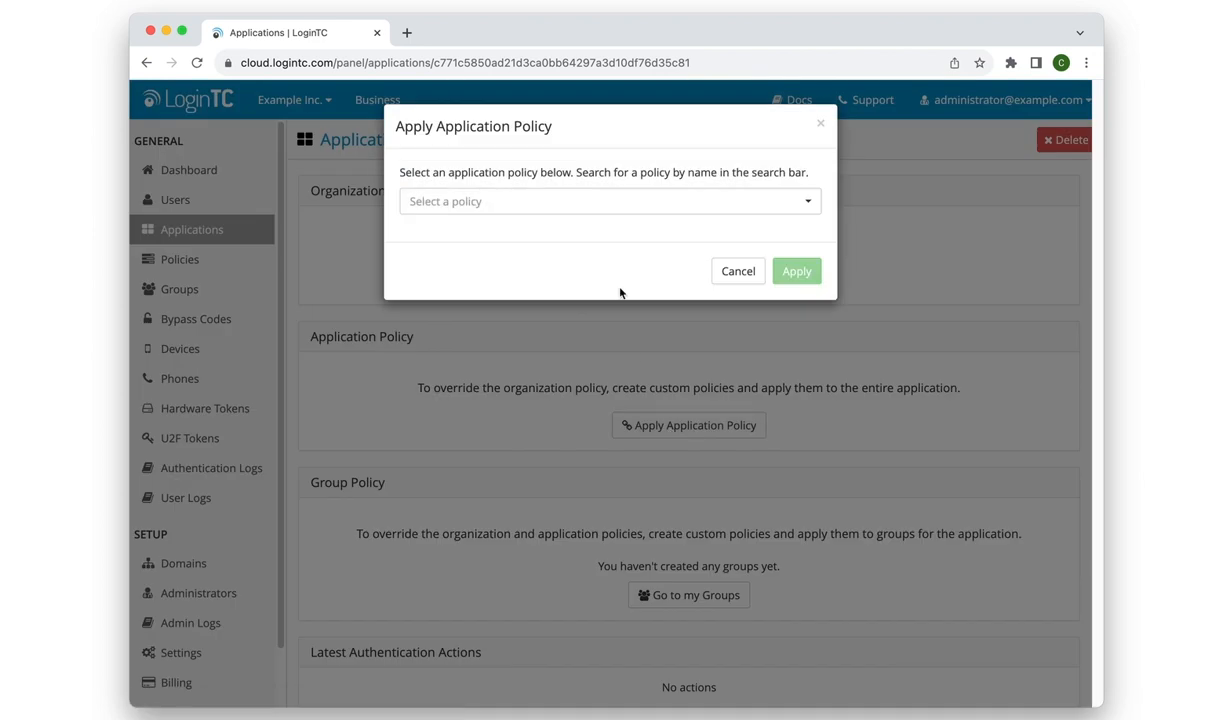
{"action": "left_click", "coordinate": [646, 209]}
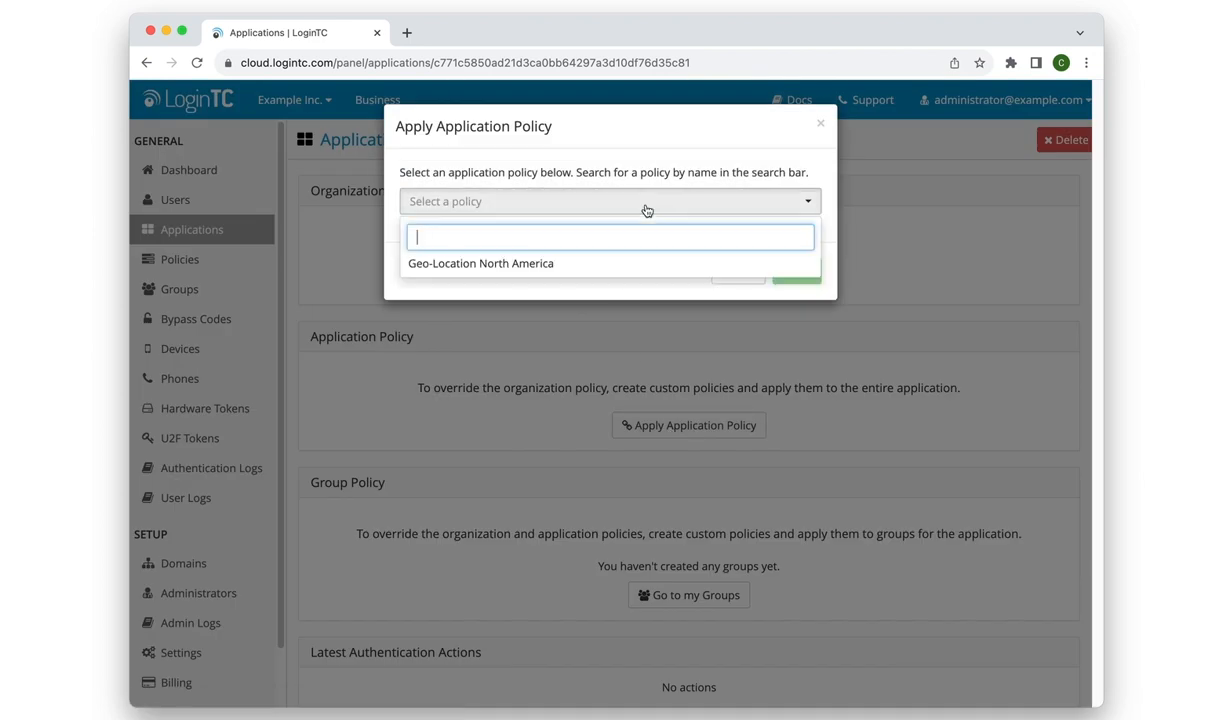
{"action": "left_click", "coordinate": [630, 264]}
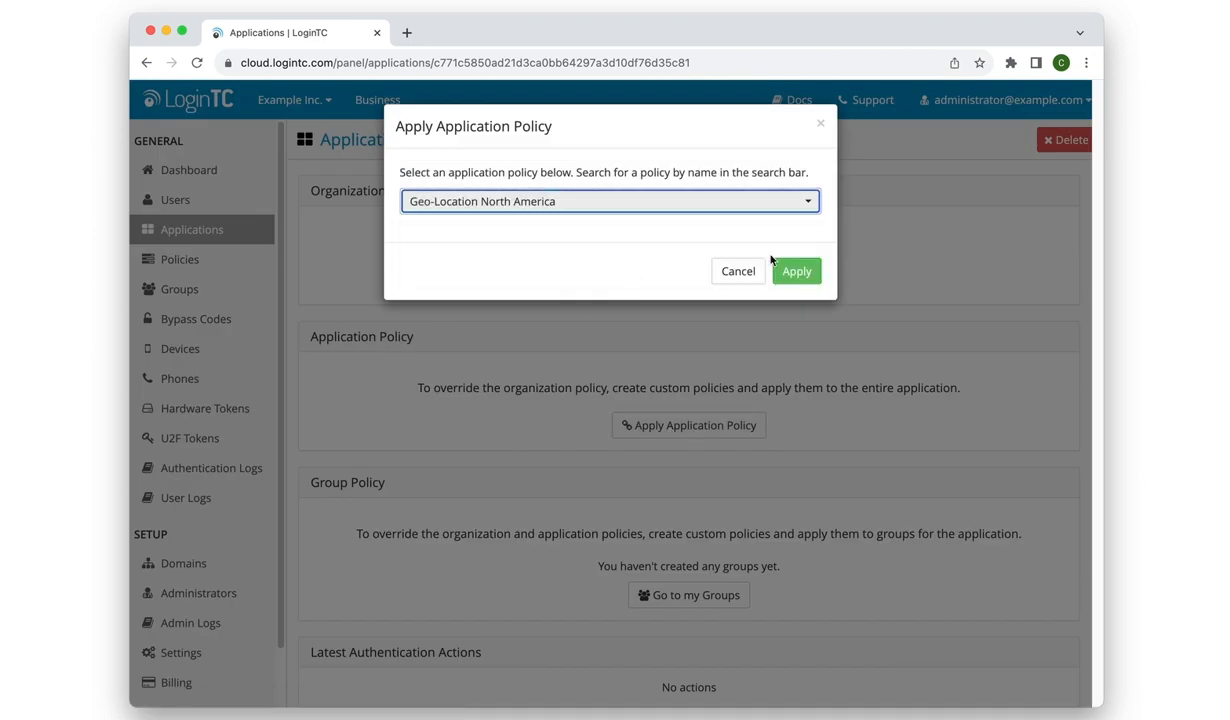
{"action": "left_click", "coordinate": [796, 274]}
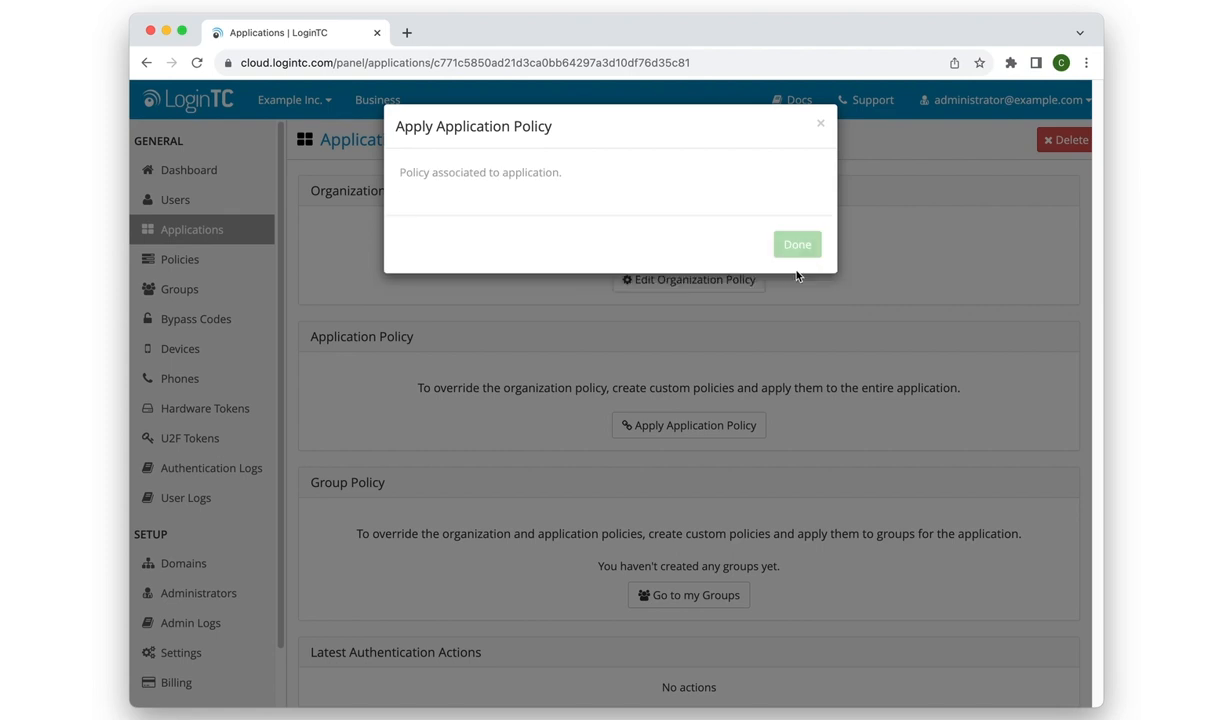
{"action": "left_click", "coordinate": [796, 245]}
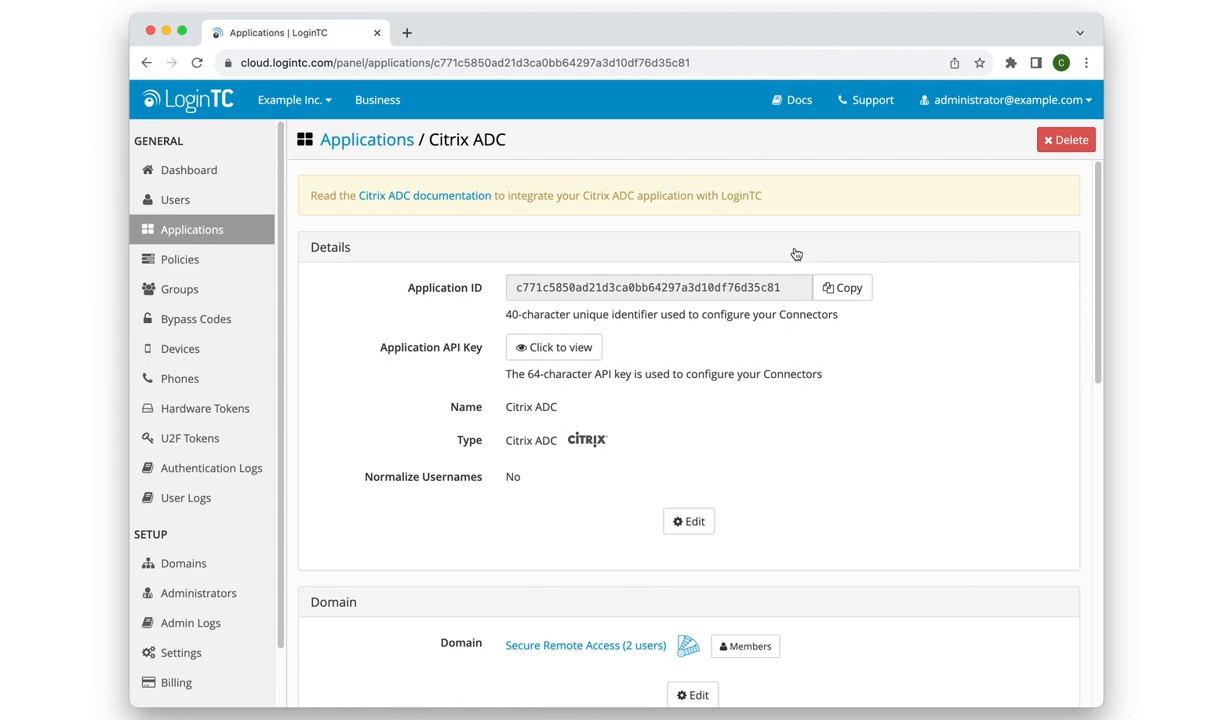
Open the Citrix Gateway logon page in a new tab and log on with the test user's name and password.
{"action": "left_click", "coordinate": [406, 32]}
{"action": "left_click", "coordinate": [612, 412]}
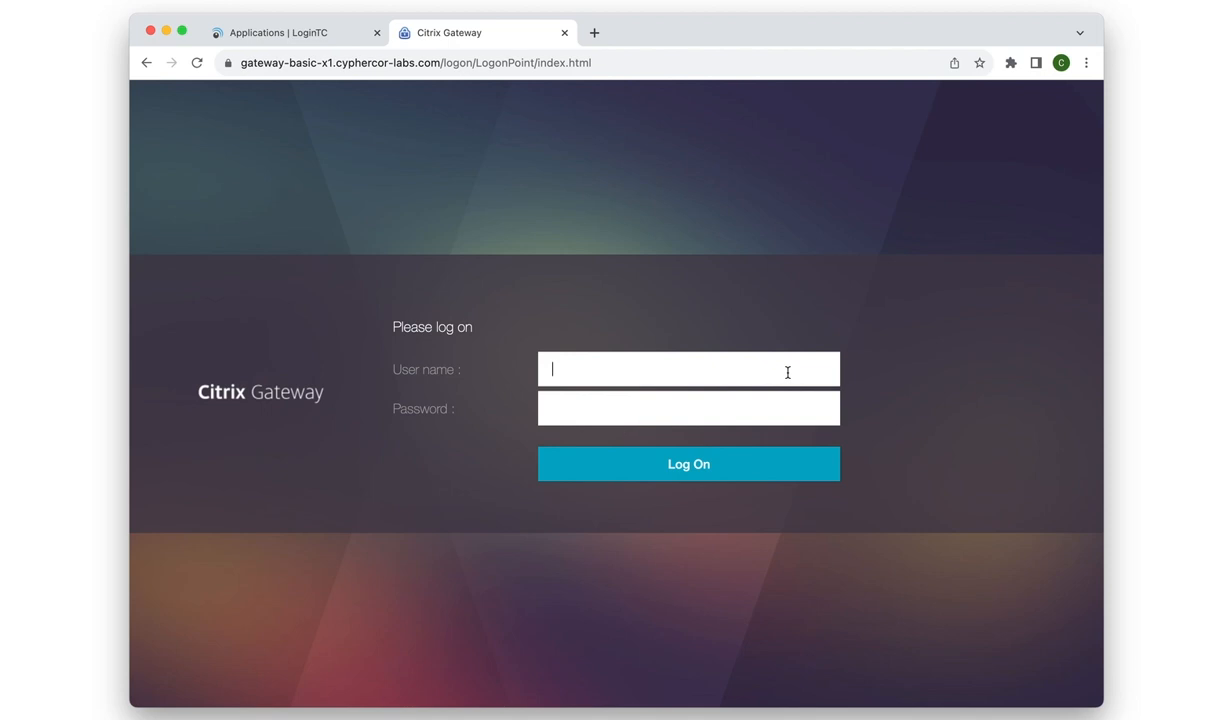
{"action": "type", "text": "john.doe"}
{"action": "key", "text": "Tab"}
{"action": "type", "text": "**********"}
{"action": "key", "text": "Return"}
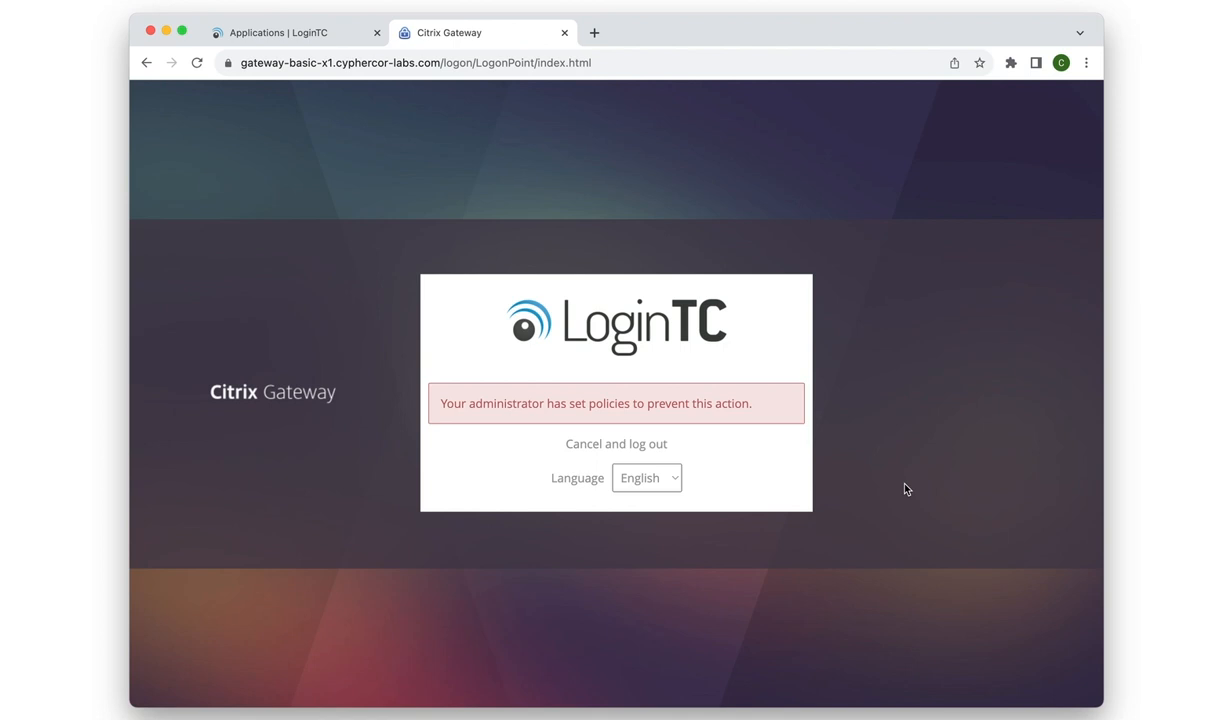
Return to the LoginTC admin tab and open the authentication logs.
{"action": "left_click", "coordinate": [233, 33]}
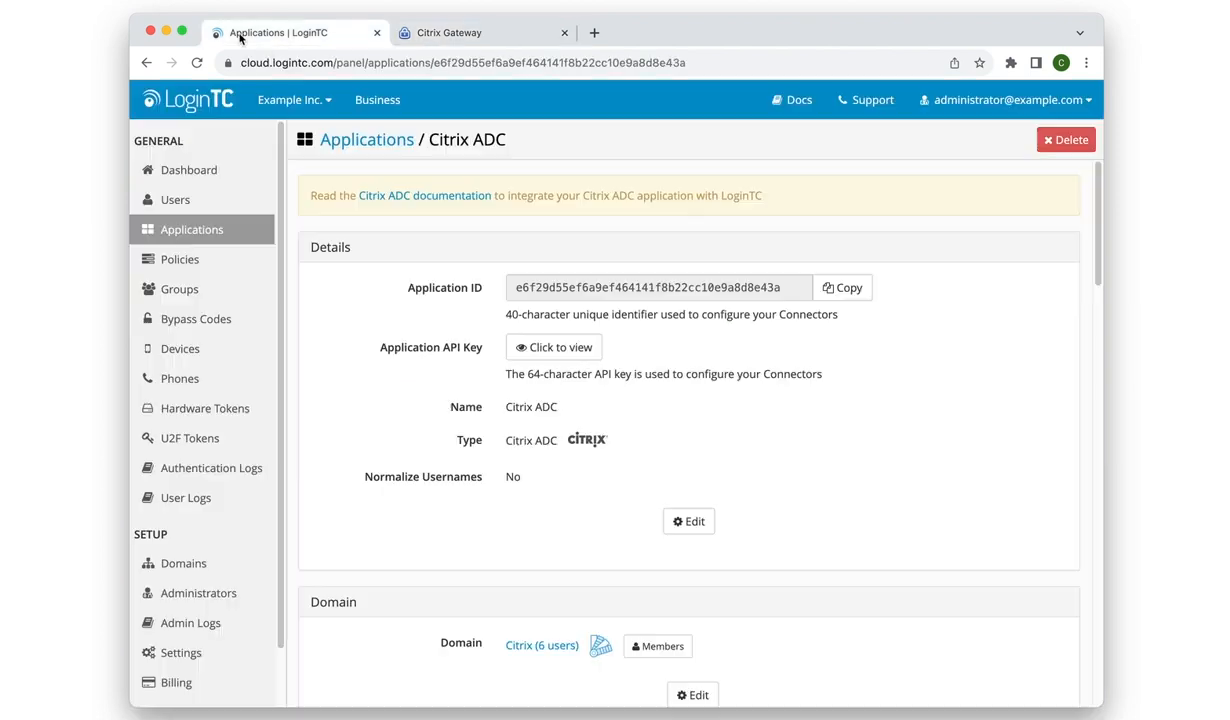
{"action": "left_click", "coordinate": [173, 470]}
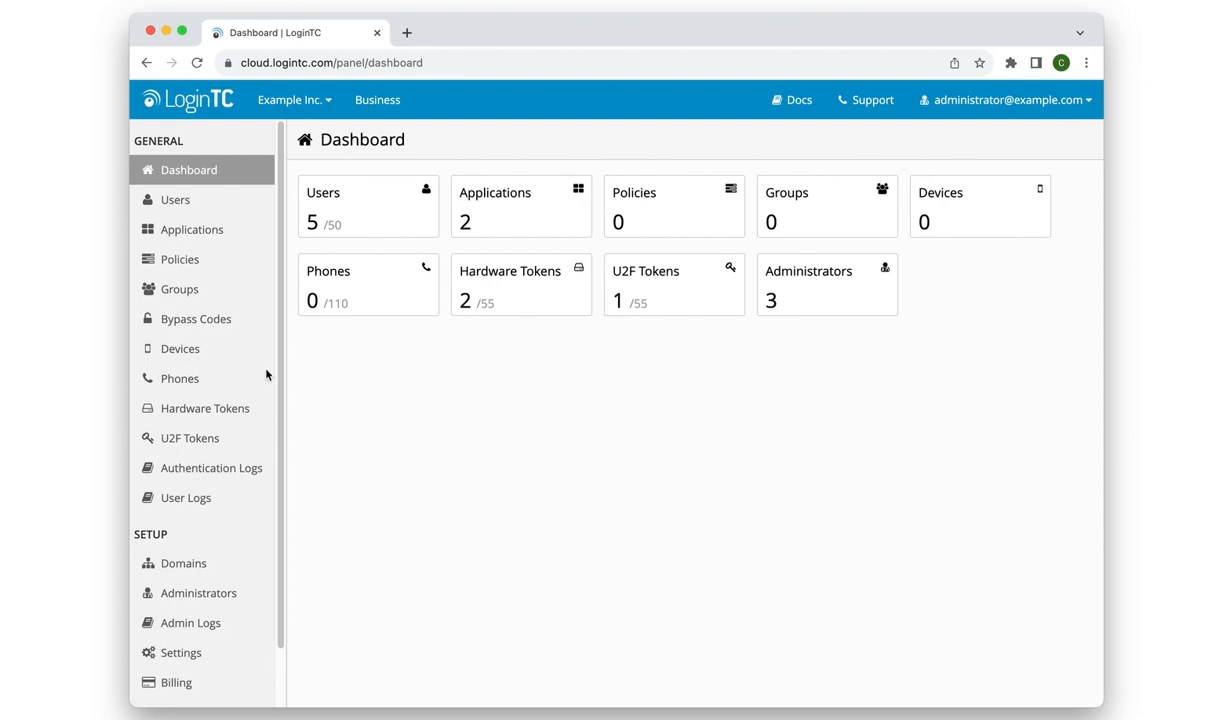
Start a new policy named Geo-Velocity.
{"action": "left_click", "coordinate": [183, 262]}
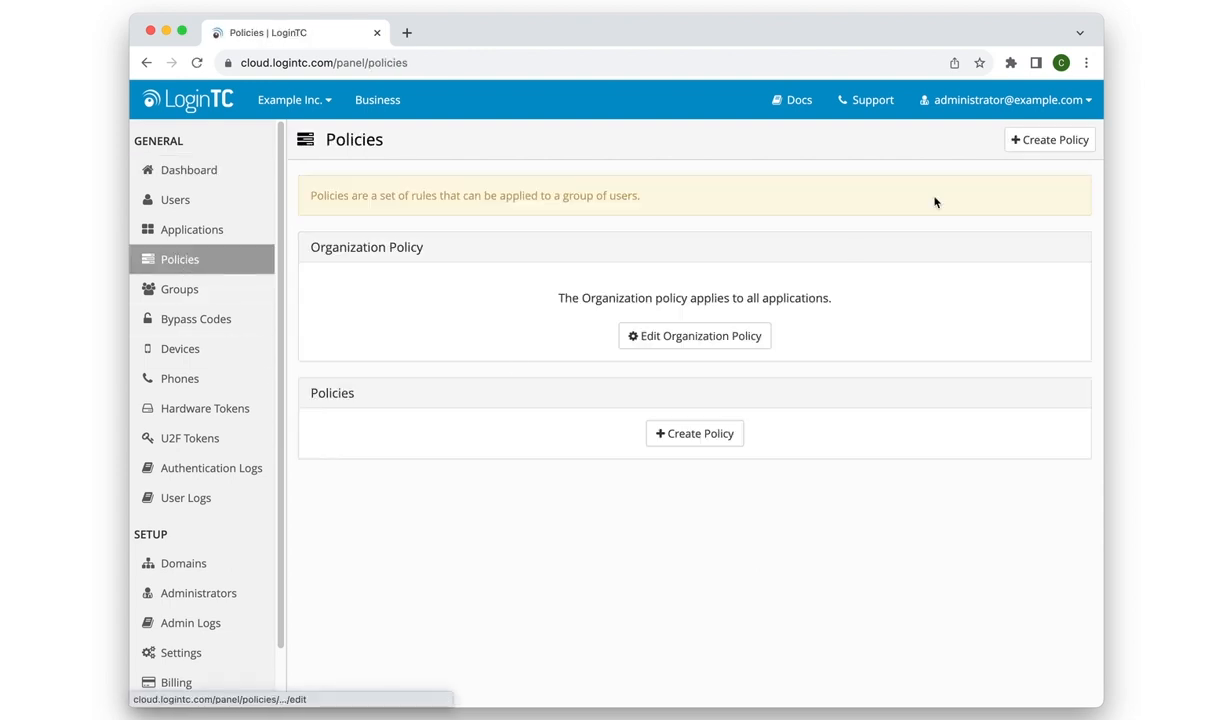
{"action": "left_click", "coordinate": [1035, 145]}
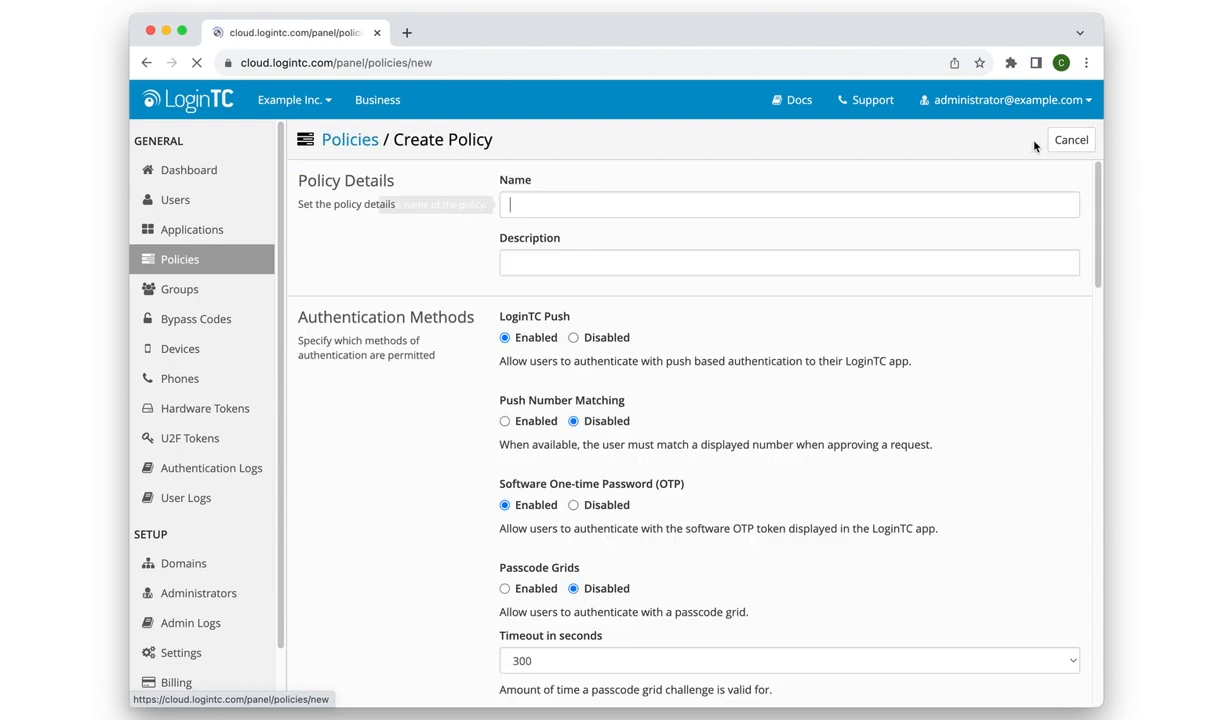
{"action": "type", "text": "G"}
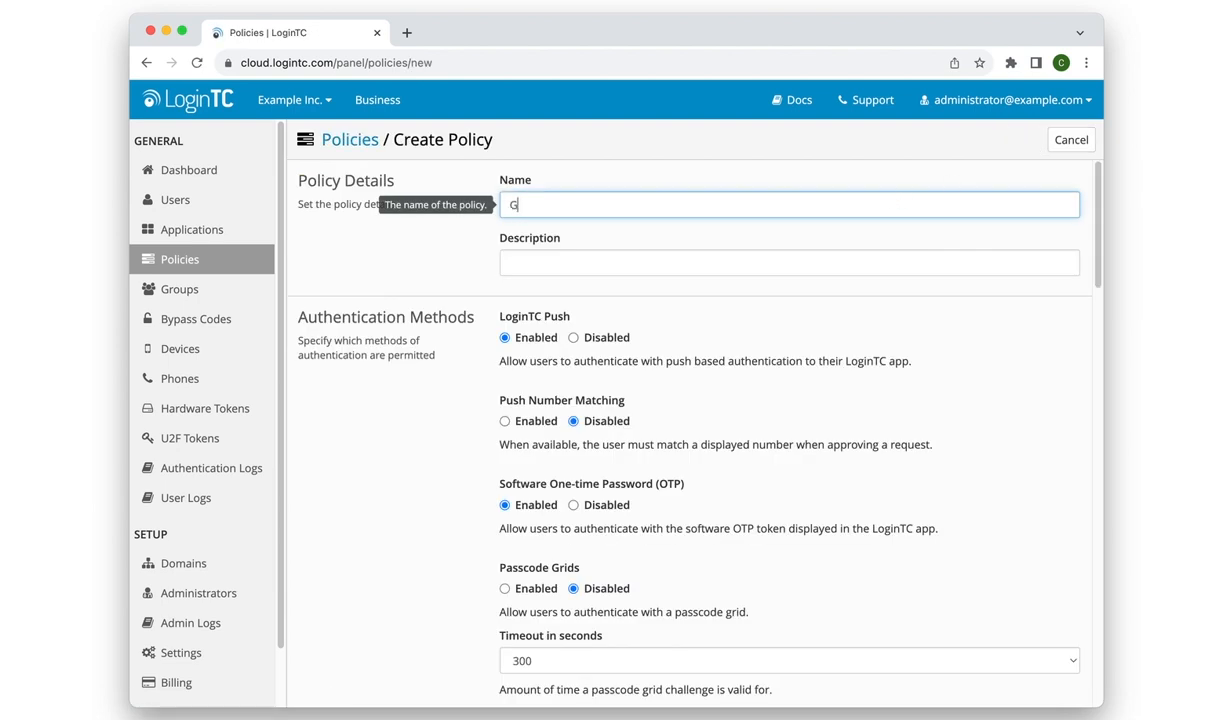
{"action": "type", "text": "eo-Velocity"}
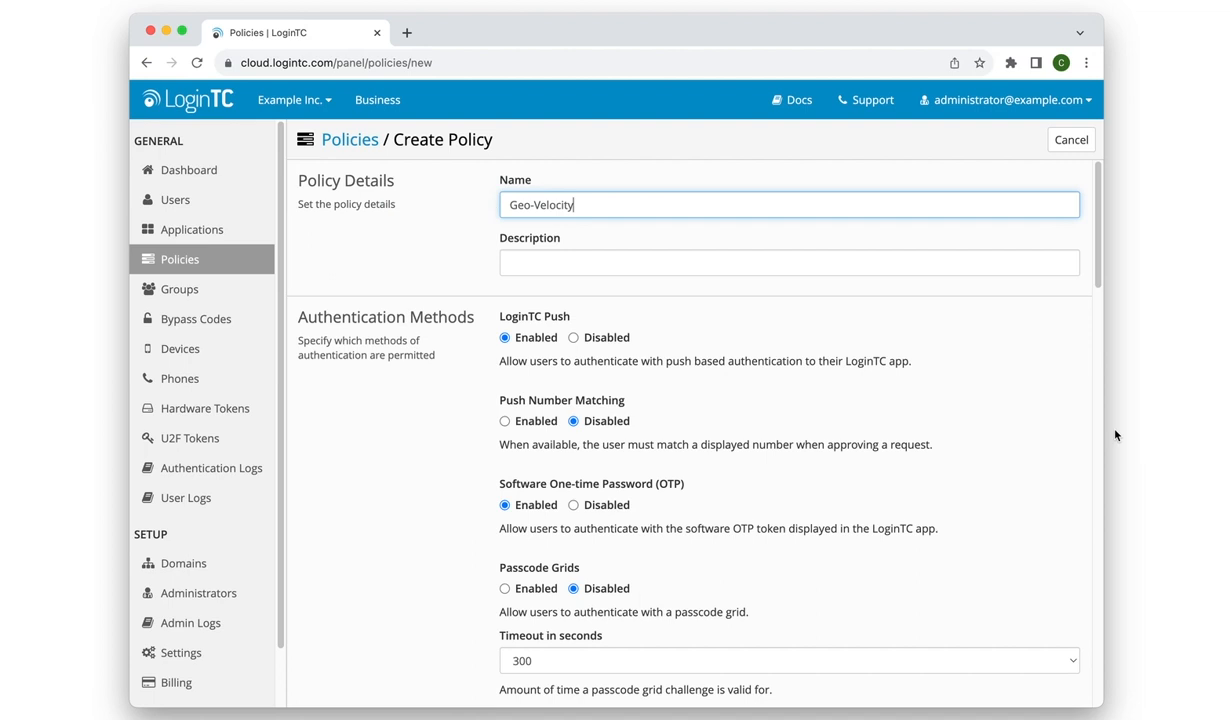
Enable Geo-Velocity enforcement in the policy with a maximum distance of 500 miles per hour.
{"action": "scroll", "coordinate": [997, 439], "scroll_direction": "down", "scroll_amount": 5}
{"action": "scroll", "coordinate": [997, 439], "scroll_direction": "down", "scroll_amount": 15}
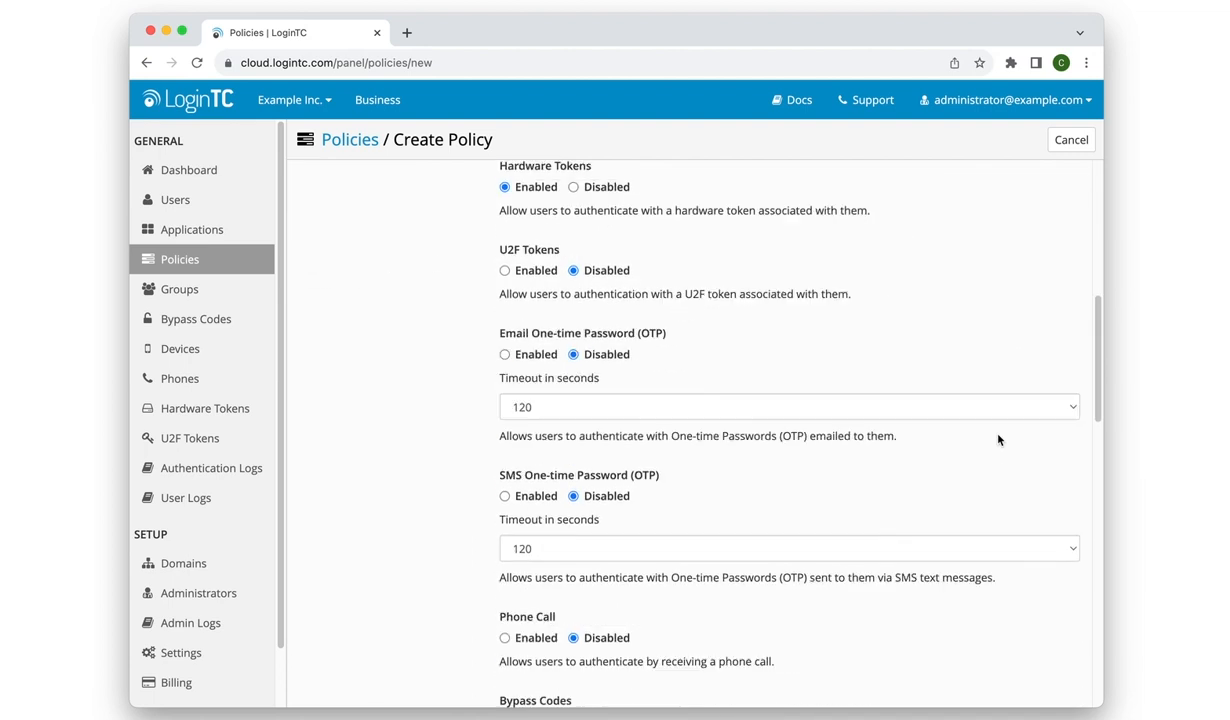
{"action": "scroll", "coordinate": [997, 439], "scroll_direction": "down", "scroll_amount": 3}
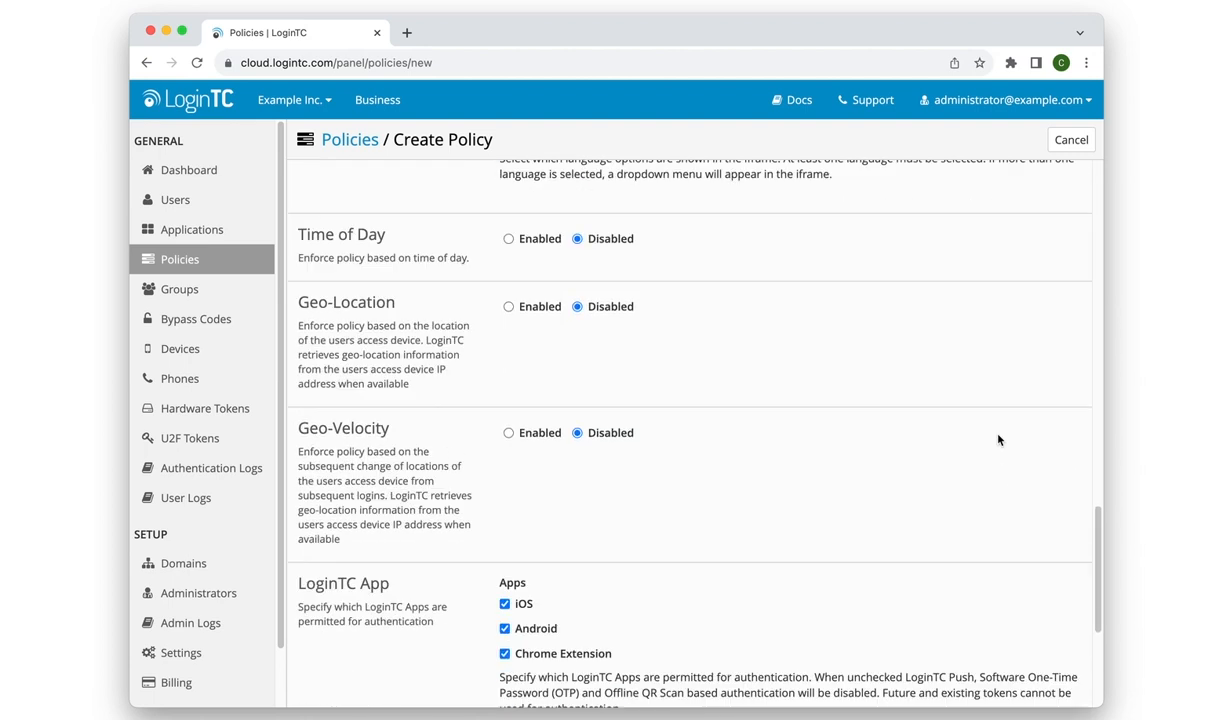
{"action": "left_click", "coordinate": [540, 338]}
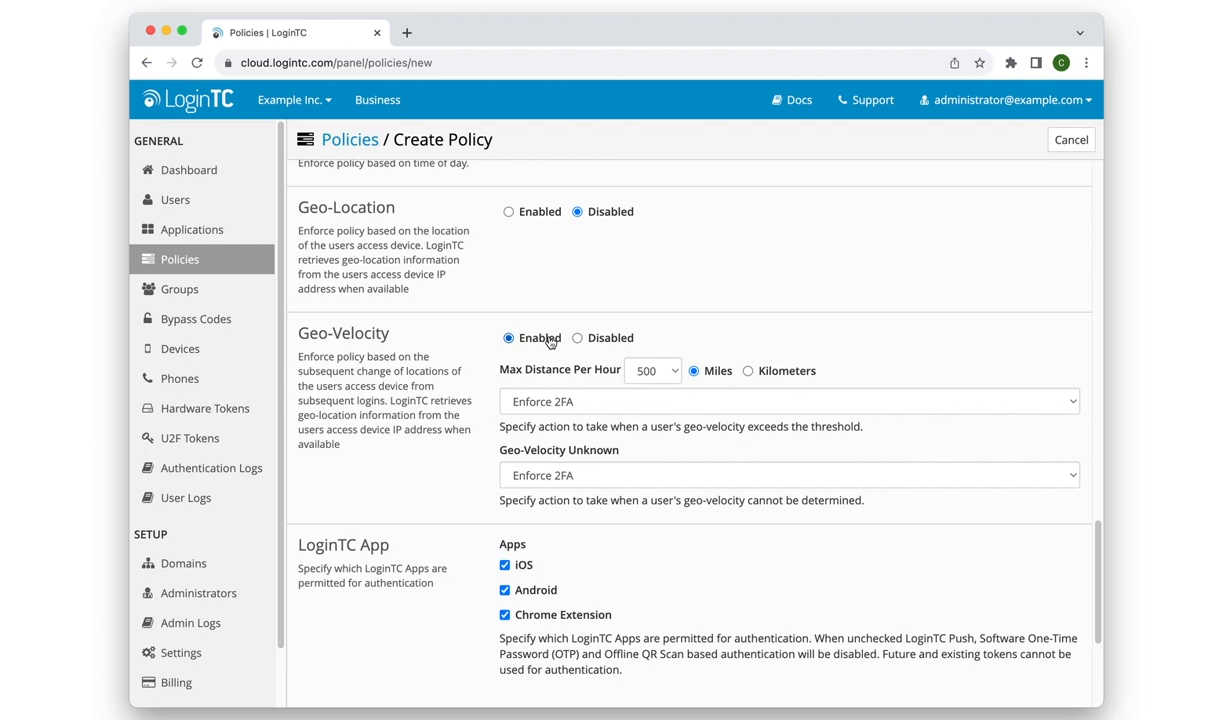
{"action": "left_click", "coordinate": [672, 374]}
{"action": "left_click", "coordinate": [704, 347]}
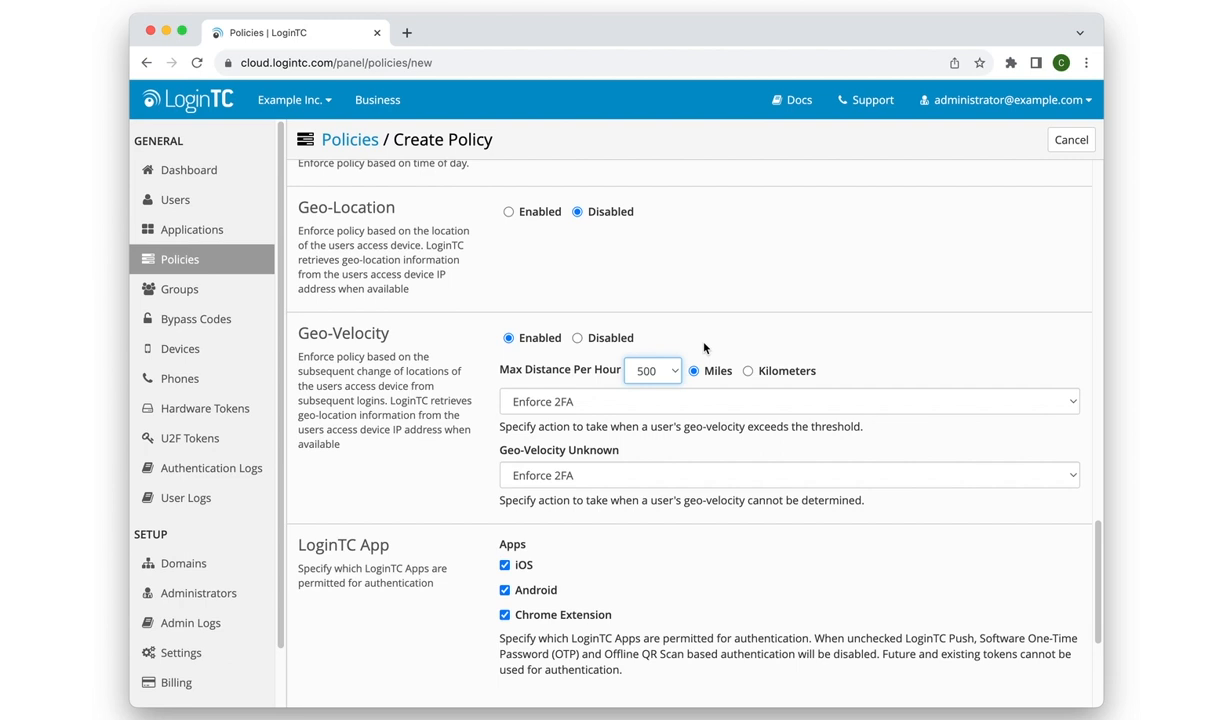
Set the Geo-Velocity action for both exceeded threshold and unknown geo-velocity to Deny Access.
{"action": "left_click", "coordinate": [707, 410]}
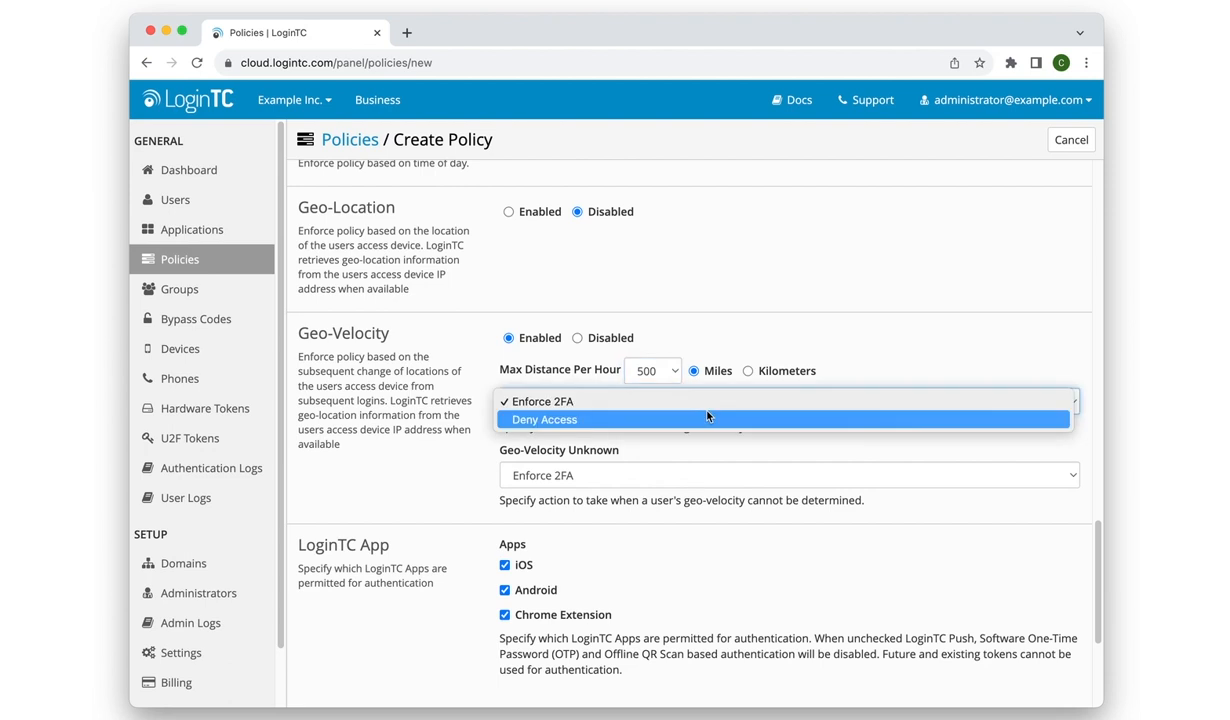
{"action": "left_click", "coordinate": [707, 416]}
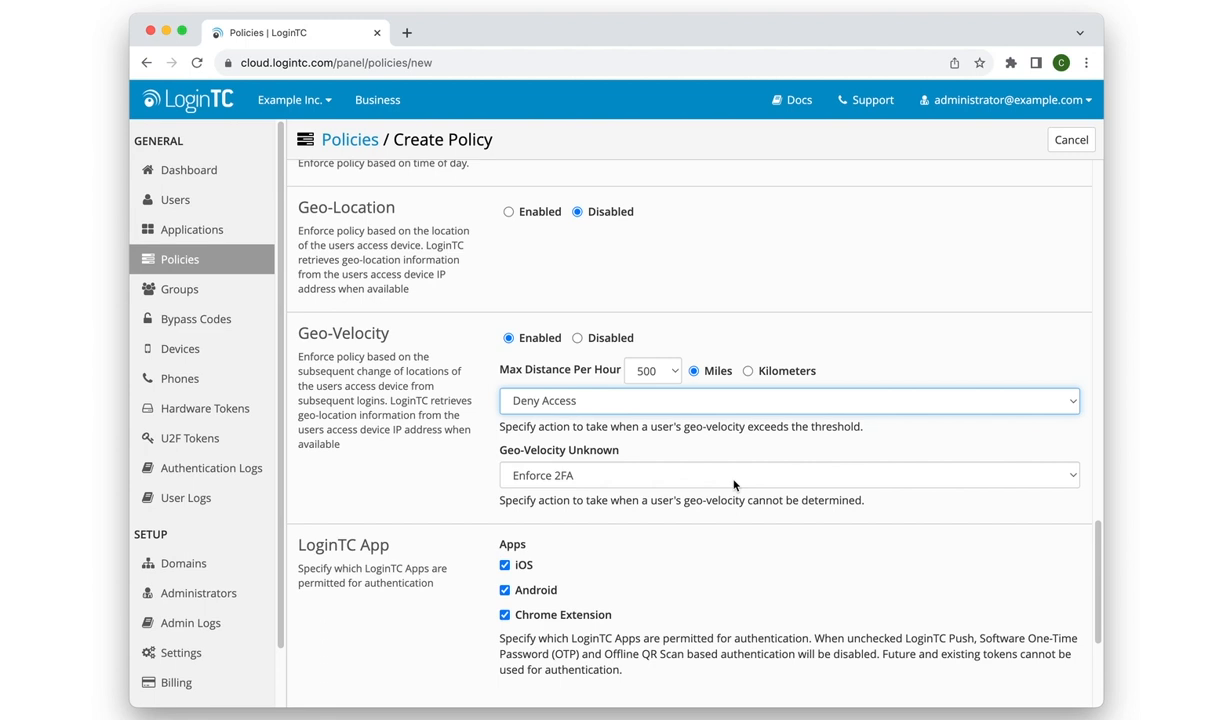
{"action": "left_click", "coordinate": [733, 484]}
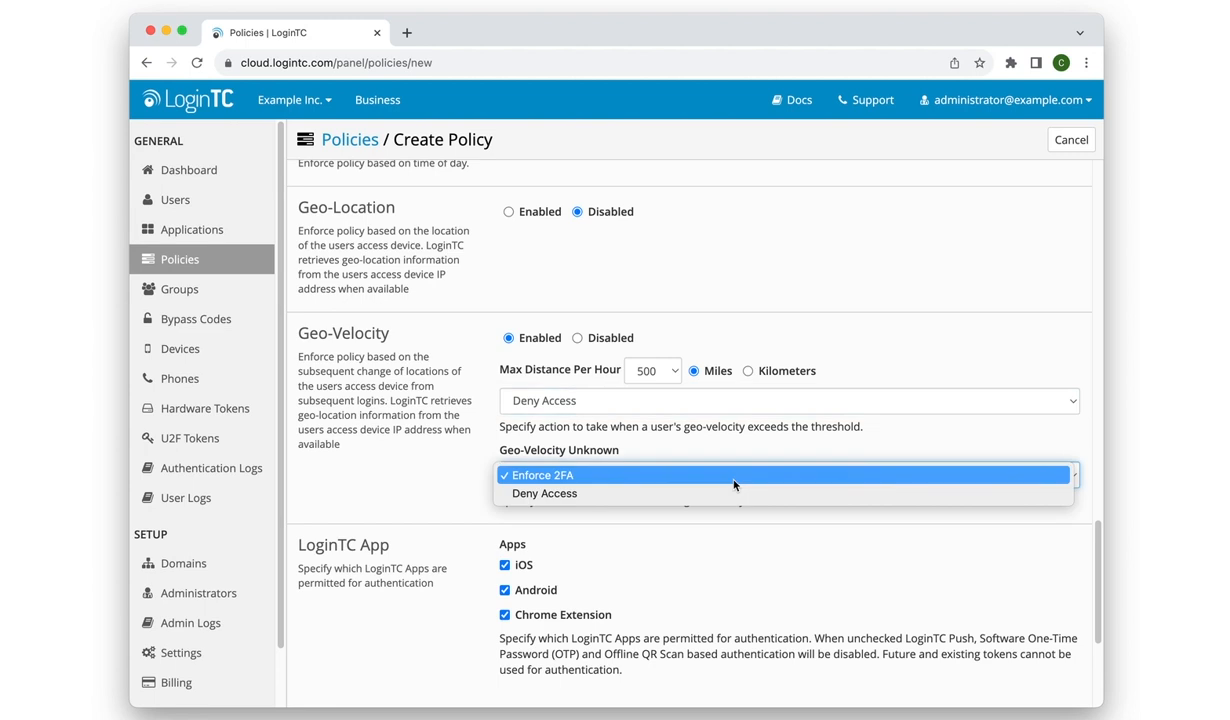
{"action": "left_click", "coordinate": [736, 496]}
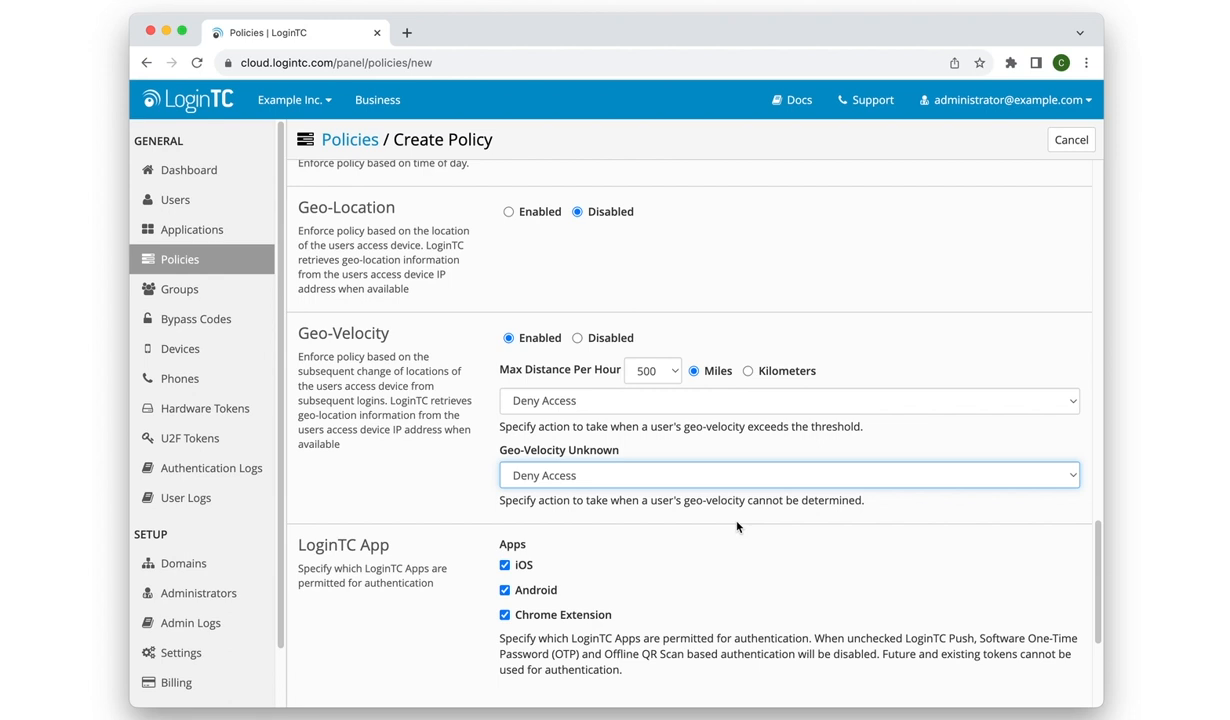
Create the Geo-Velocity policy.
{"action": "scroll", "coordinate": [737, 527], "scroll_direction": "down", "scroll_amount": 5}
{"action": "left_click", "coordinate": [524, 687]}
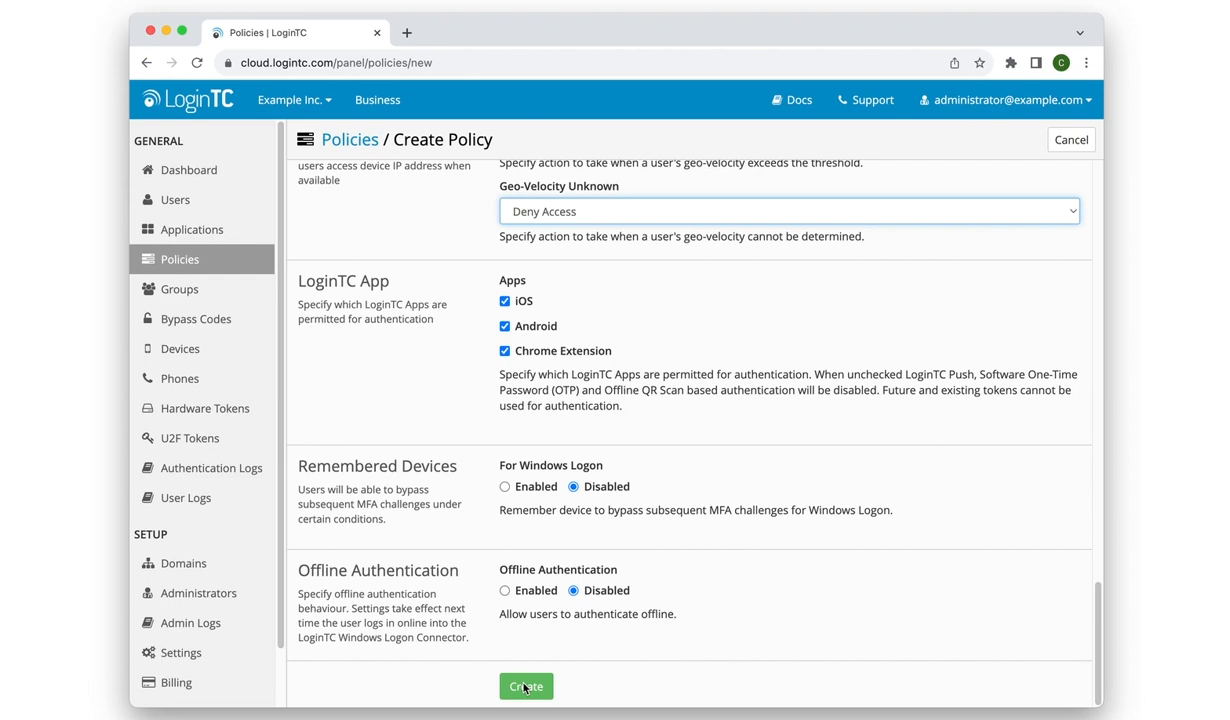
{"action": "left_click", "coordinate": [524, 687]}
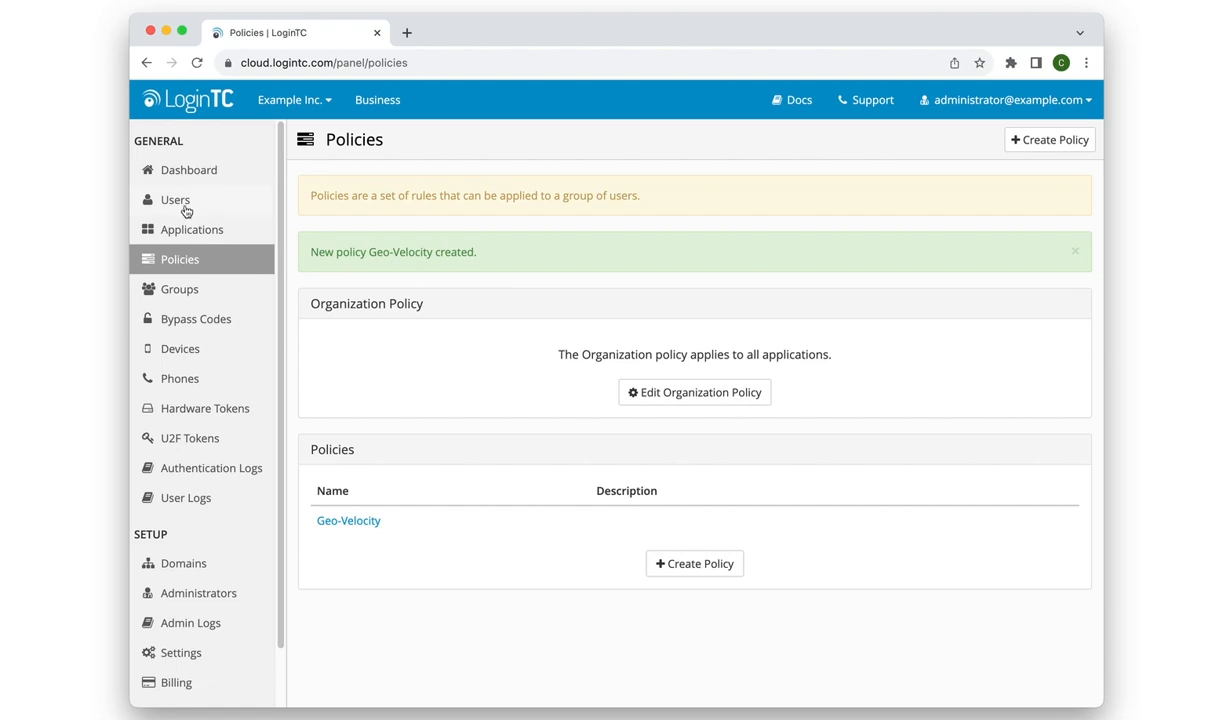
Apply the Geo-Velocity policy as the application policy of the Citrix ADC application.
{"action": "left_click", "coordinate": [168, 237]}
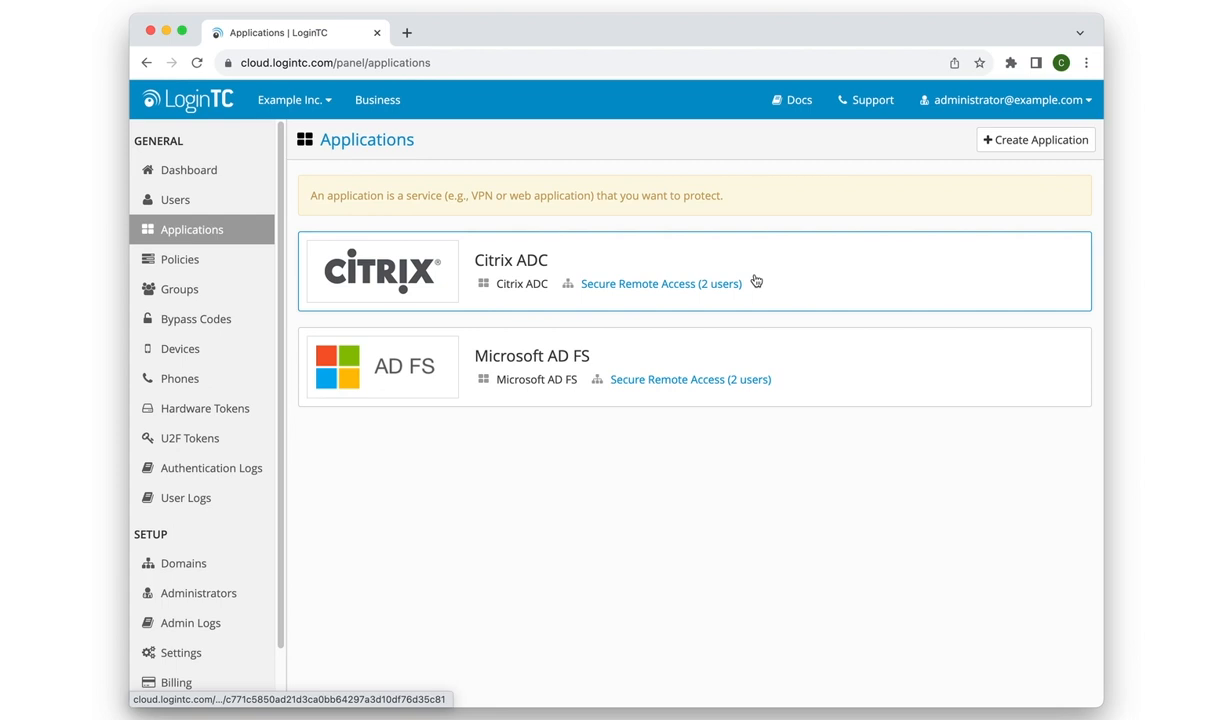
{"action": "left_click", "coordinate": [808, 277]}
{"action": "scroll", "coordinate": [772, 476], "scroll_direction": "down", "scroll_amount": 1}
{"action": "scroll", "coordinate": [772, 476], "scroll_direction": "down", "scroll_amount": 10}
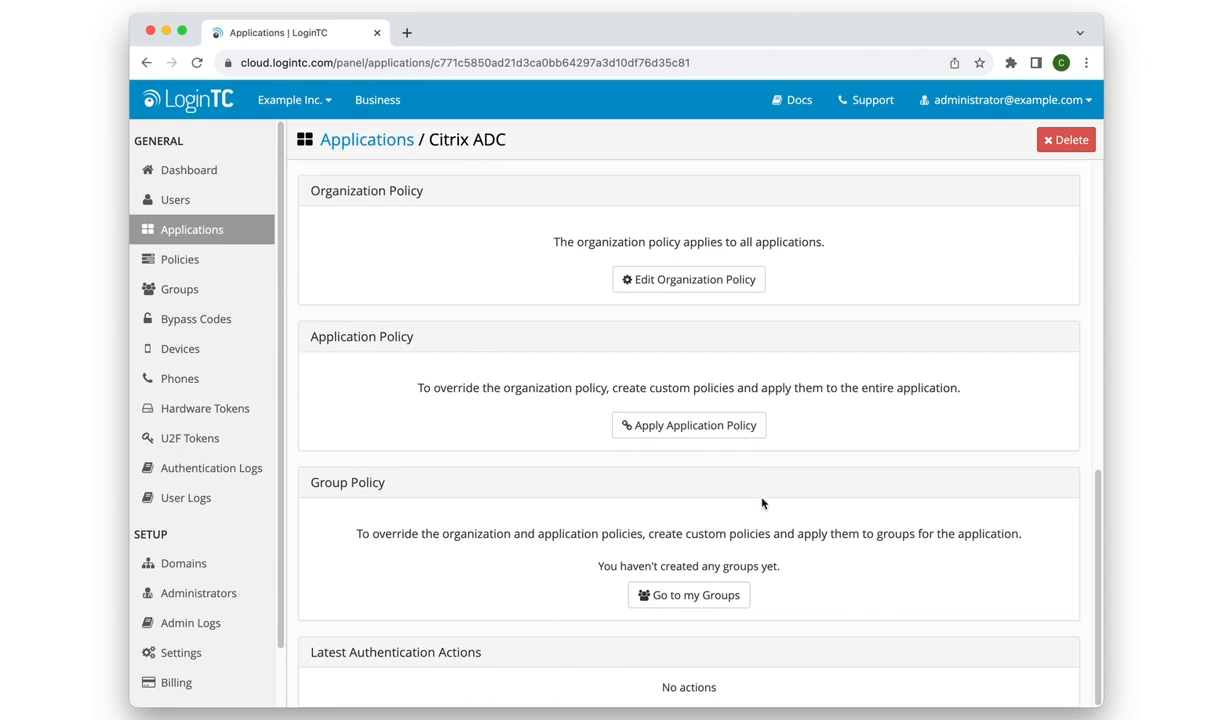
{"action": "left_click", "coordinate": [709, 435]}
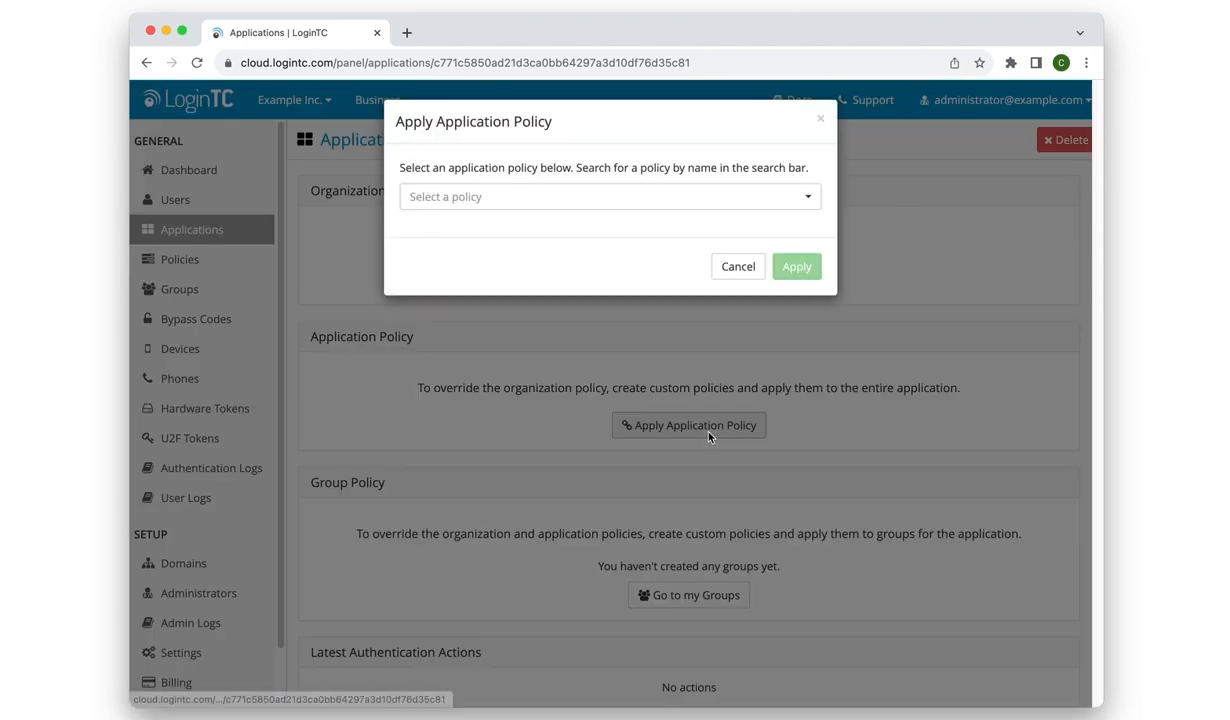
{"action": "left_click", "coordinate": [745, 200]}
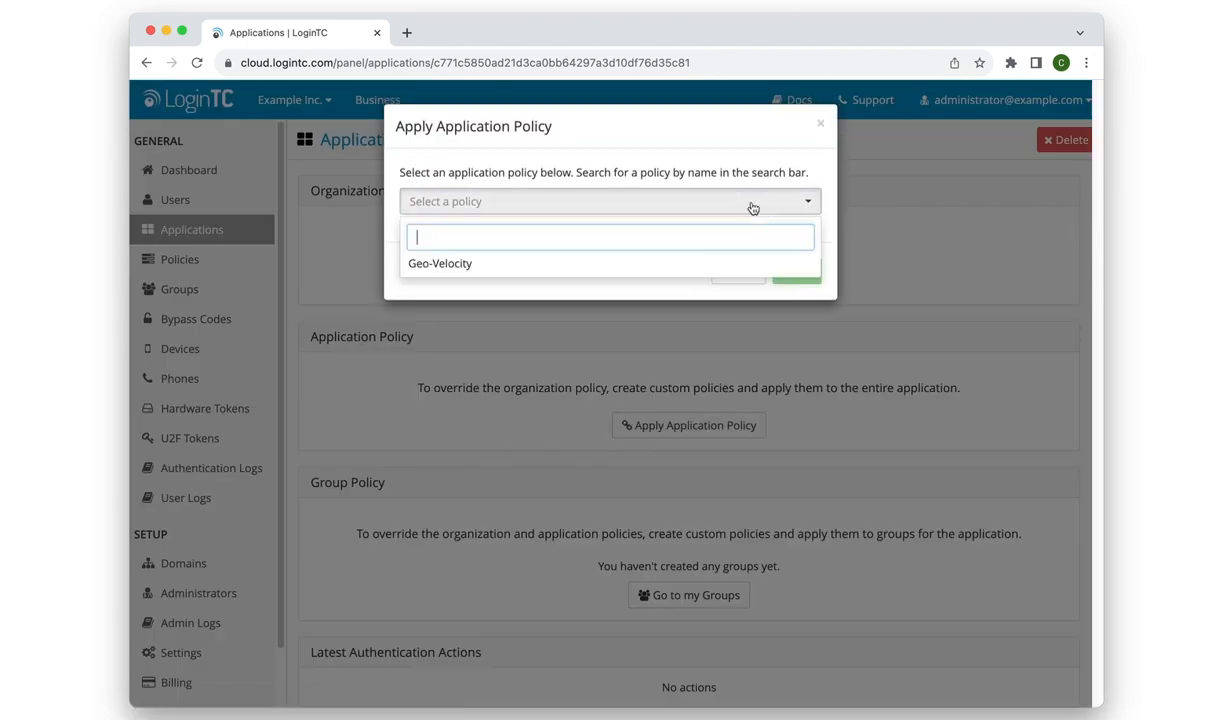
{"action": "left_click", "coordinate": [629, 270]}
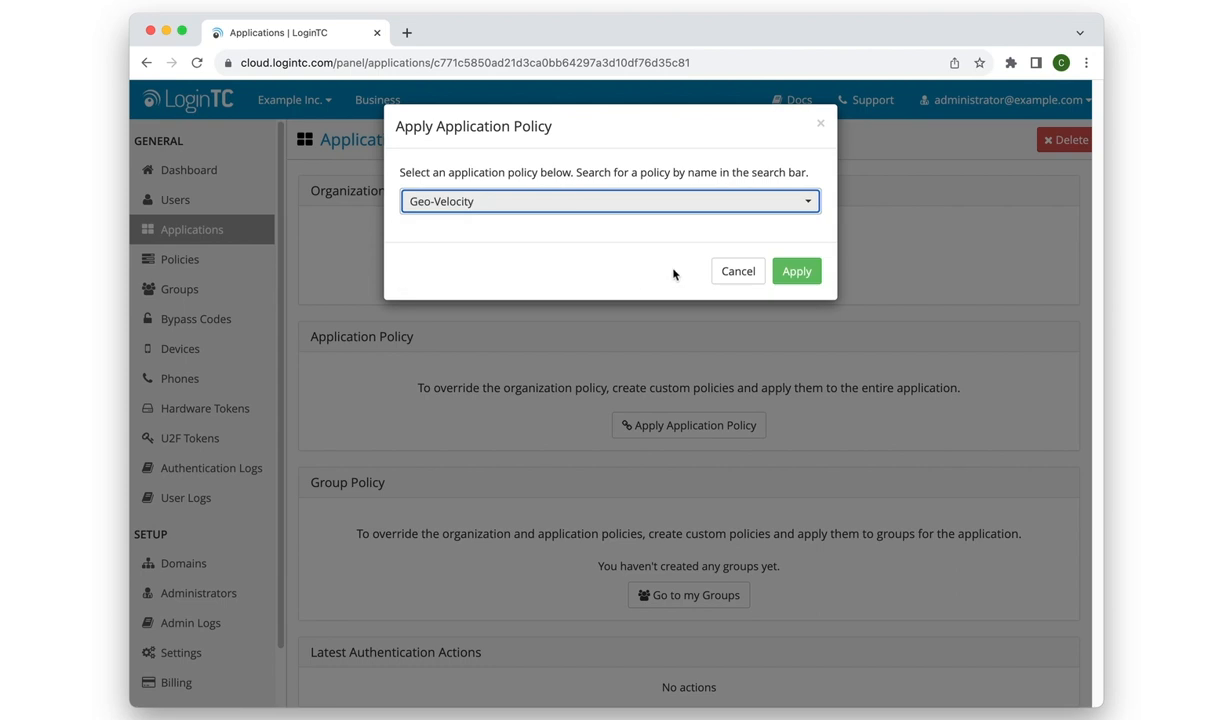
{"action": "left_click", "coordinate": [790, 270]}
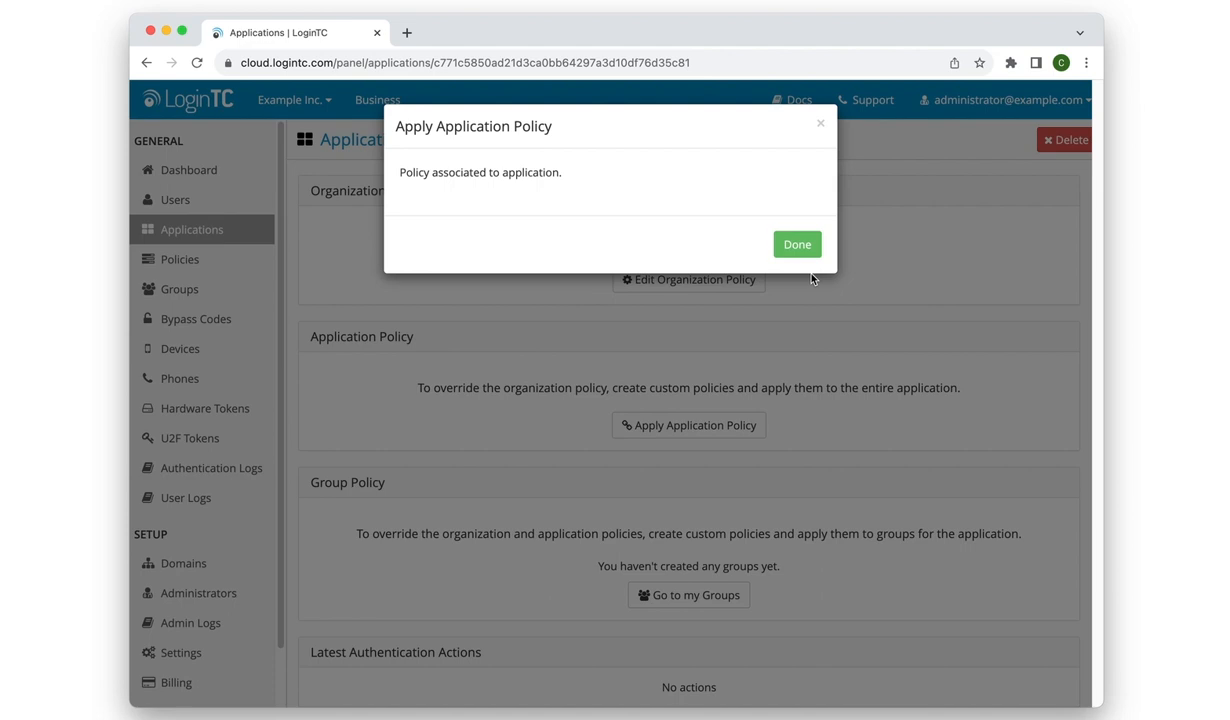
{"action": "left_click", "coordinate": [805, 246]}
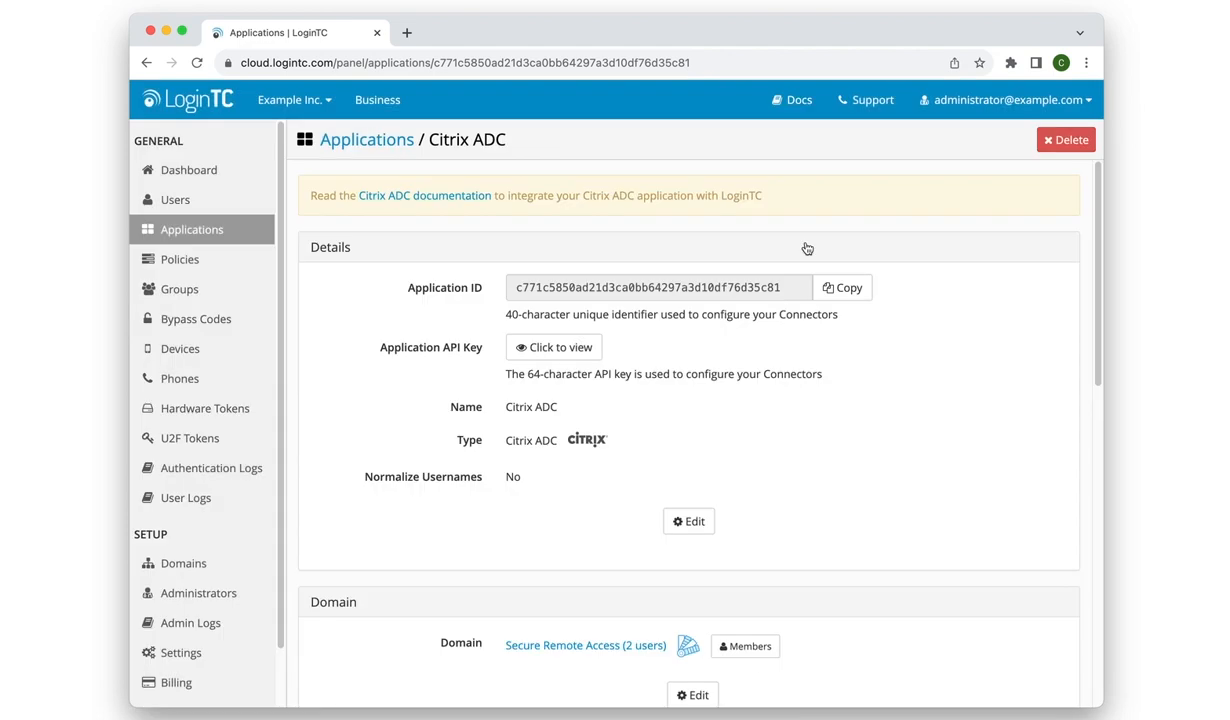
Open the Citrix Gateway logon page in a new tab and log on with the test user's name and password.
{"action": "left_click", "coordinate": [406, 32]}
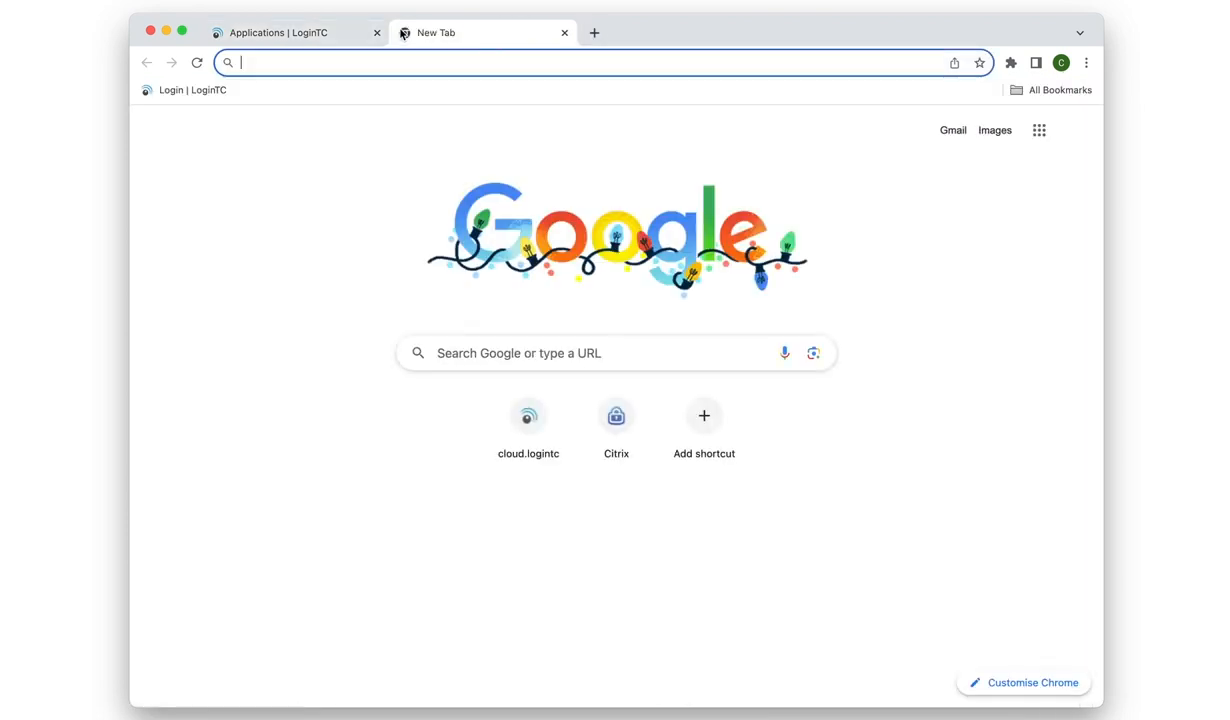
{"action": "left_click", "coordinate": [618, 428]}
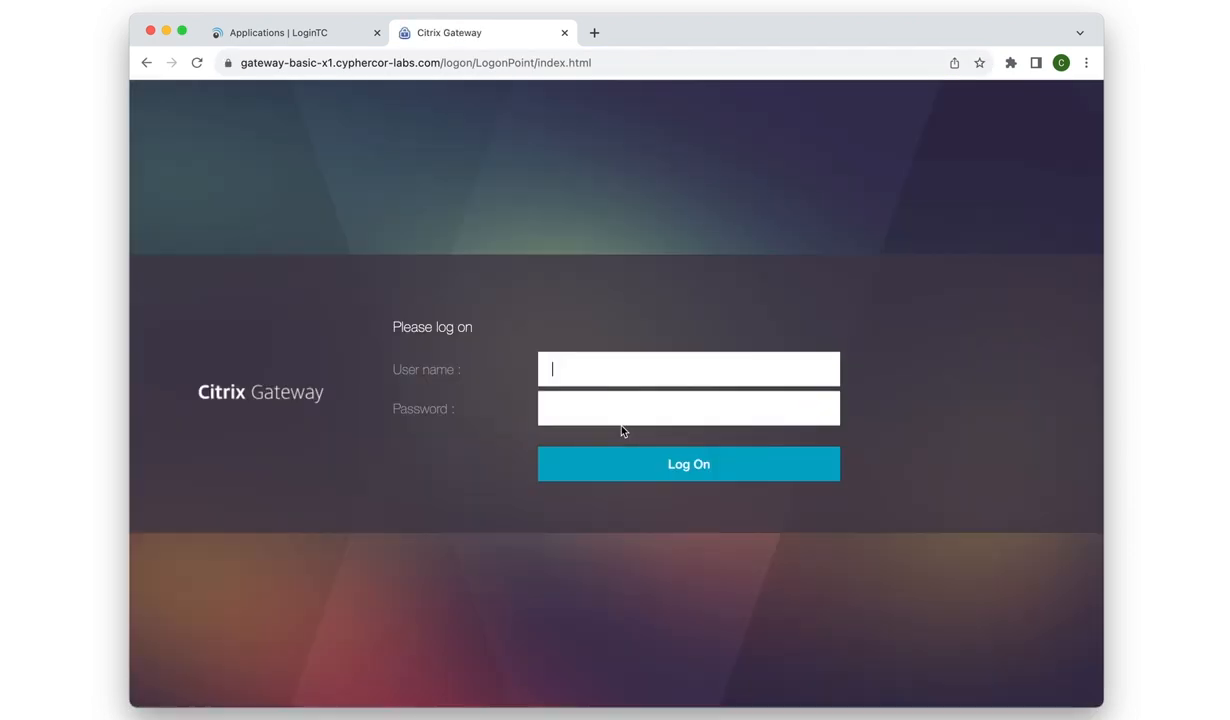
{"action": "type", "text": "john.doe"}
{"action": "key", "text": "Tab"}
{"action": "type", "text": "••••••••••"}
{"action": "left_click", "coordinate": [810, 465]}
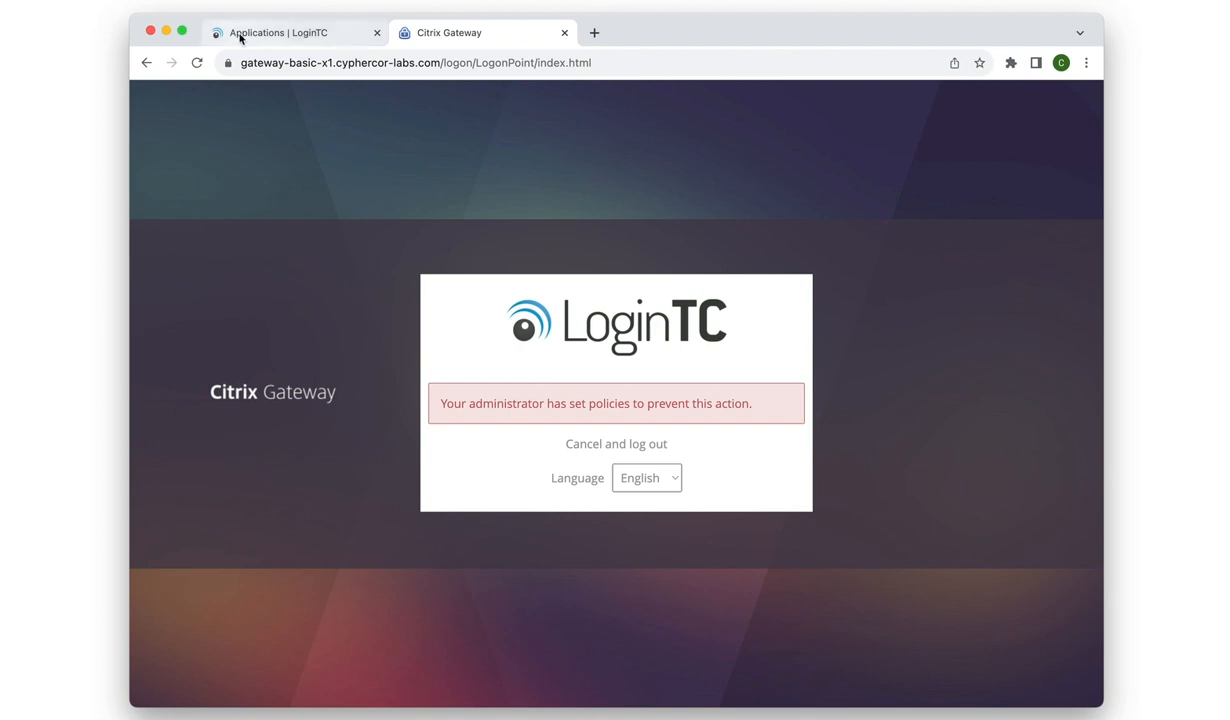
Return to the LoginTC admin tab and open the authentication logs.
{"action": "left_click", "coordinate": [272, 32]}
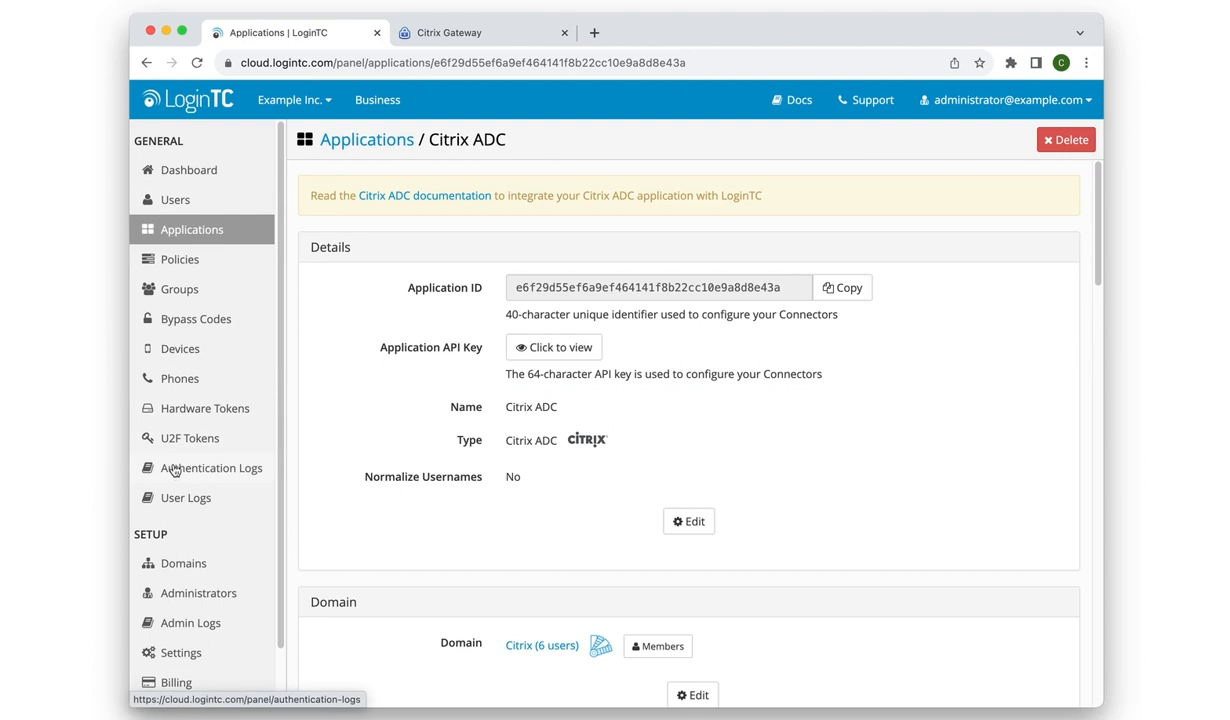
{"action": "left_click", "coordinate": [170, 468]}
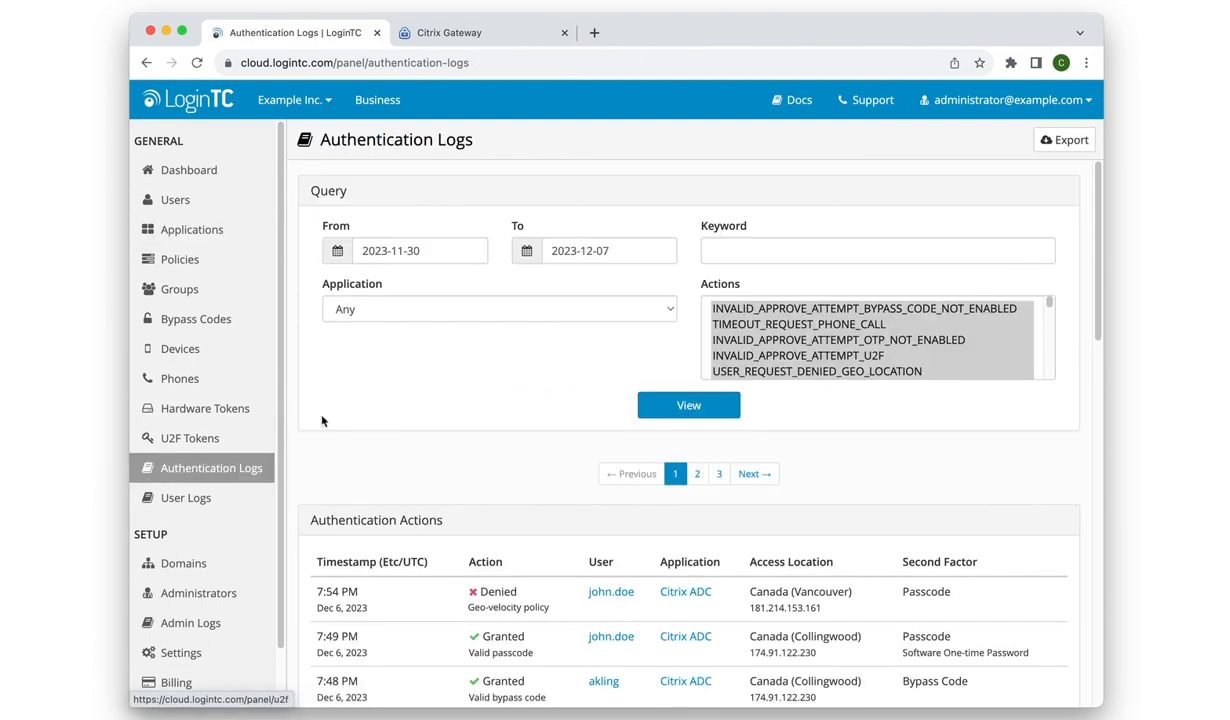